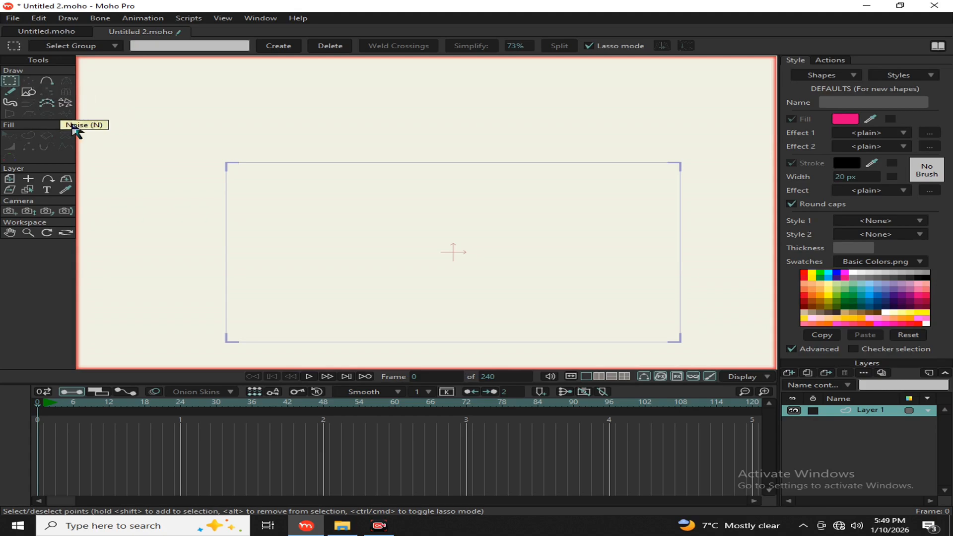
Step: Draw a rectangular house body inside the canvas frame with the Freehand tool
{"action": "left_click_drag", "start_coordinate": [440, 277], "coordinate": [382, 230]}
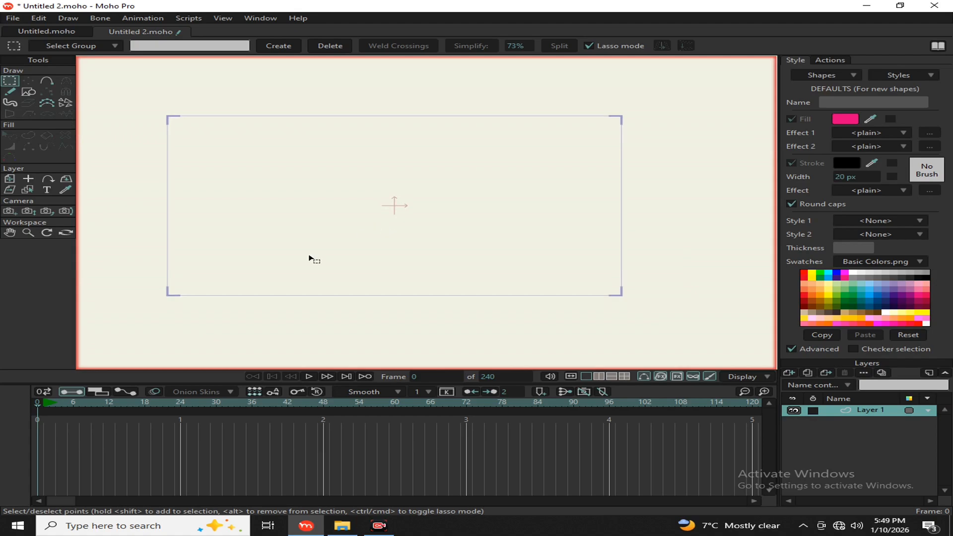
{"action": "left_click", "coordinate": [11, 92]}
{"action": "scroll", "coordinate": [328, 159], "scroll_direction": "up", "scroll_amount": 2}
{"action": "scroll", "coordinate": [298, 154], "scroll_direction": "down", "scroll_amount": 2}
{"action": "scroll", "coordinate": [318, 176], "scroll_direction": "up", "scroll_amount": 1}
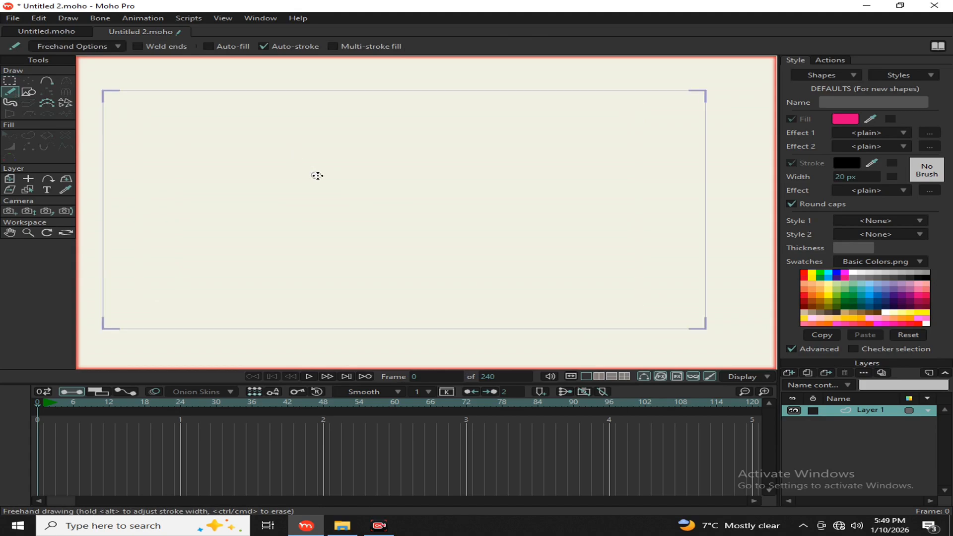
{"action": "mouse_move", "coordinate": [302, 192]}
{"action": "left_mouse_down"}
{"action": "mouse_move", "coordinate": [309, 265]}
{"action": "mouse_move", "coordinate": [420, 262]}
{"action": "left_mouse_up"}
{"action": "mouse_move", "coordinate": [302, 194]}
{"action": "left_mouse_down"}
{"action": "mouse_move", "coordinate": [422, 193]}
{"action": "mouse_move", "coordinate": [430, 232]}
{"action": "mouse_move", "coordinate": [420, 263]}
{"action": "left_mouse_up"}
{"action": "scroll", "coordinate": [442, 89], "scroll_direction": "down", "scroll_amount": 3}
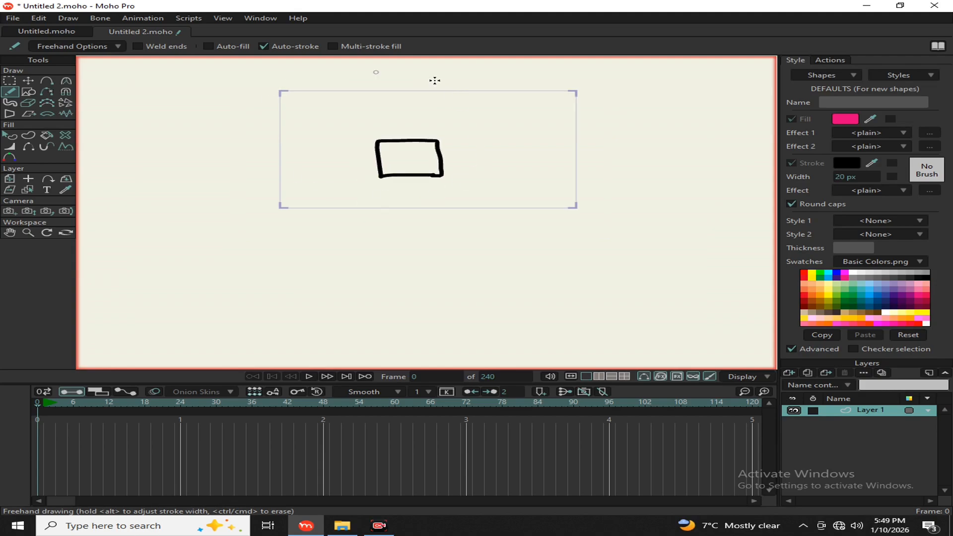
{"action": "scroll", "coordinate": [417, 134], "scroll_direction": "up", "scroll_amount": 4}
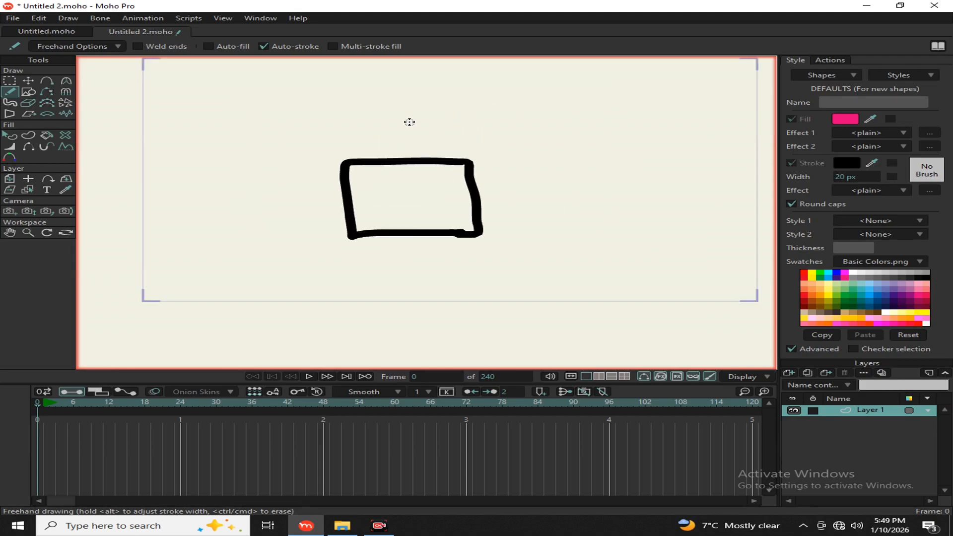
Step: Draw a sloped, four-sided roof on top of the house body freehand
{"action": "left_click_drag", "start_coordinate": [277, 172], "coordinate": [522, 170]}
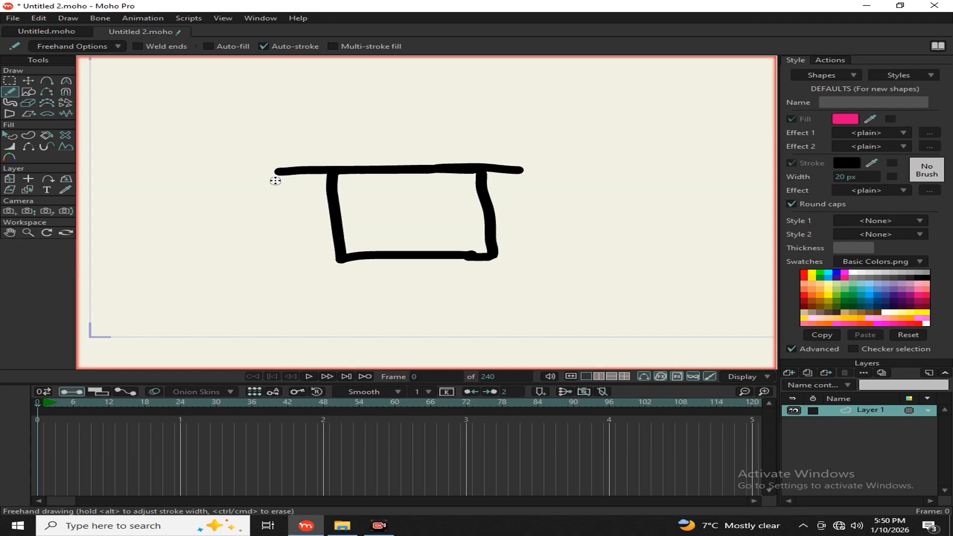
{"action": "mouse_move", "coordinate": [273, 173]}
{"action": "left_mouse_down"}
{"action": "mouse_move", "coordinate": [302, 121]}
{"action": "mouse_move", "coordinate": [525, 114]}
{"action": "mouse_move", "coordinate": [573, 180]}
{"action": "mouse_move", "coordinate": [511, 174]}
{"action": "left_mouse_up"}
{"action": "scroll", "coordinate": [421, 195], "scroll_direction": "down", "scroll_amount": 1}
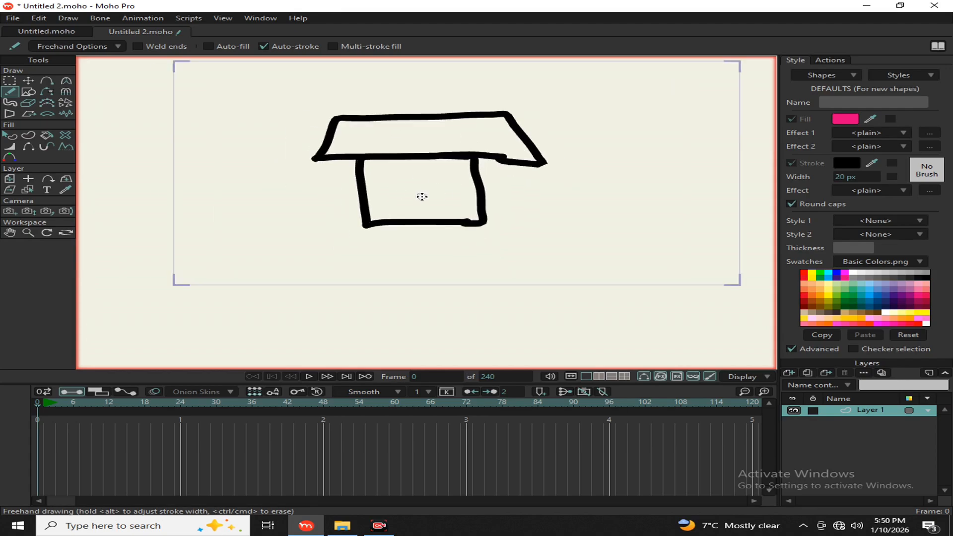
Step: Draw a small door with a doorknob at the base of the house freehand
{"action": "scroll", "coordinate": [389, 238], "scroll_direction": "up", "scroll_amount": 2}
{"action": "mouse_move", "coordinate": [388, 238]}
{"action": "left_mouse_down"}
{"action": "mouse_move", "coordinate": [387, 190]}
{"action": "mouse_move", "coordinate": [462, 189]}
{"action": "mouse_move", "coordinate": [459, 241]}
{"action": "left_mouse_up"}
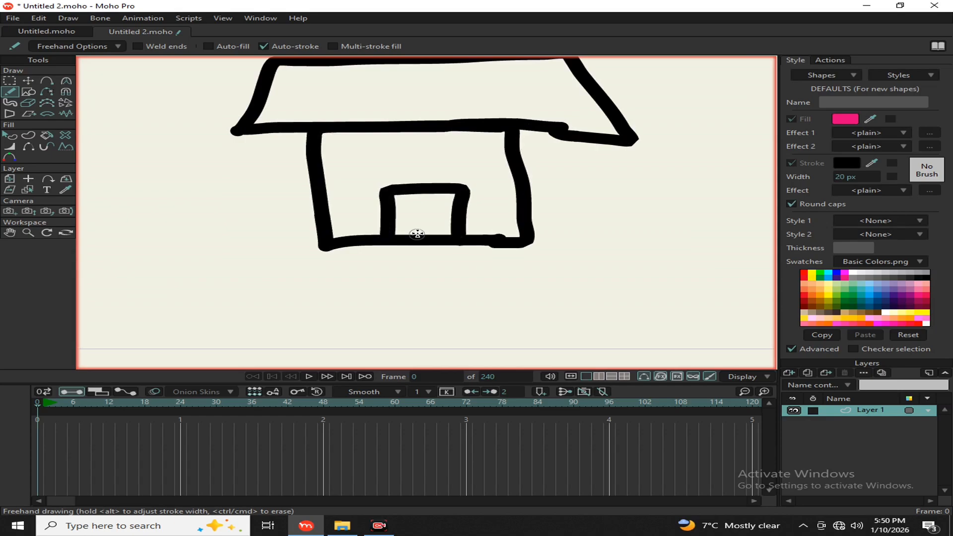
{"action": "left_click_drag", "start_coordinate": [406, 214], "coordinate": [412, 215]}
{"action": "scroll", "coordinate": [379, 224], "scroll_direction": "down", "scroll_amount": 2}
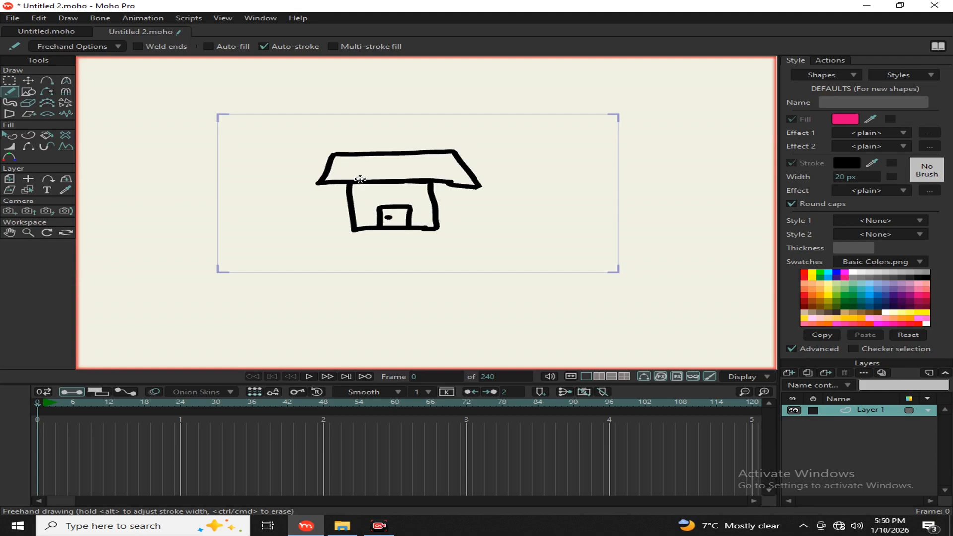
Step: Draw a vertical line and a loose tree outline beside the house freehand, and undo the outline
{"action": "scroll", "coordinate": [510, 168], "scroll_direction": "up", "scroll_amount": 1}
{"action": "mouse_move", "coordinate": [497, 151]}
{"action": "left_mouse_down"}
{"action": "mouse_move", "coordinate": [498, 254]}
{"action": "mouse_move", "coordinate": [524, 120]}
{"action": "mouse_move", "coordinate": [546, 75]}
{"action": "mouse_move", "coordinate": [467, 70]}
{"action": "mouse_move", "coordinate": [469, 53]}
{"action": "mouse_move", "coordinate": [345, 123]}
{"action": "mouse_move", "coordinate": [487, 170]}
{"action": "mouse_move", "coordinate": [455, 235]}
{"action": "mouse_move", "coordinate": [499, 266]}
{"action": "mouse_move", "coordinate": [544, 267]}
{"action": "left_mouse_up"}
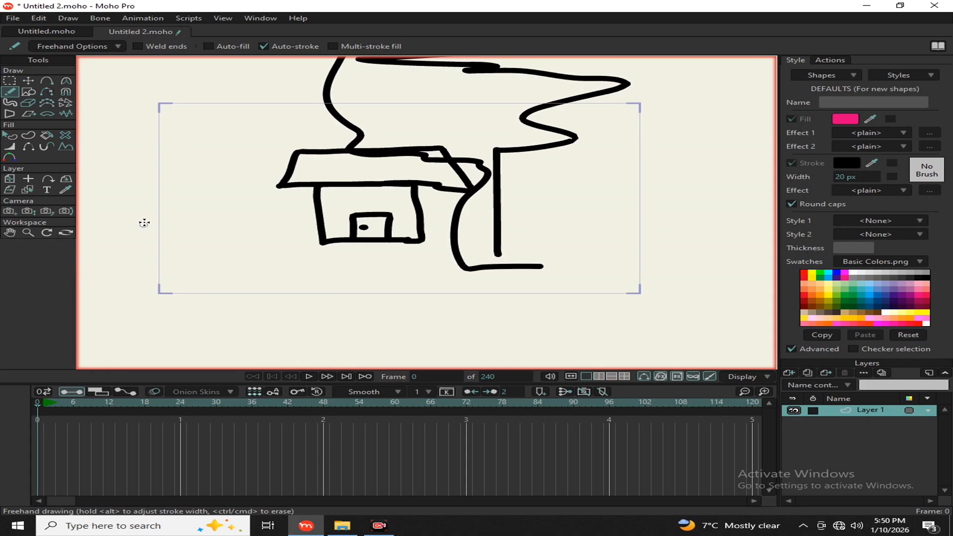
{"action": "key", "text": "ctrl+z"}
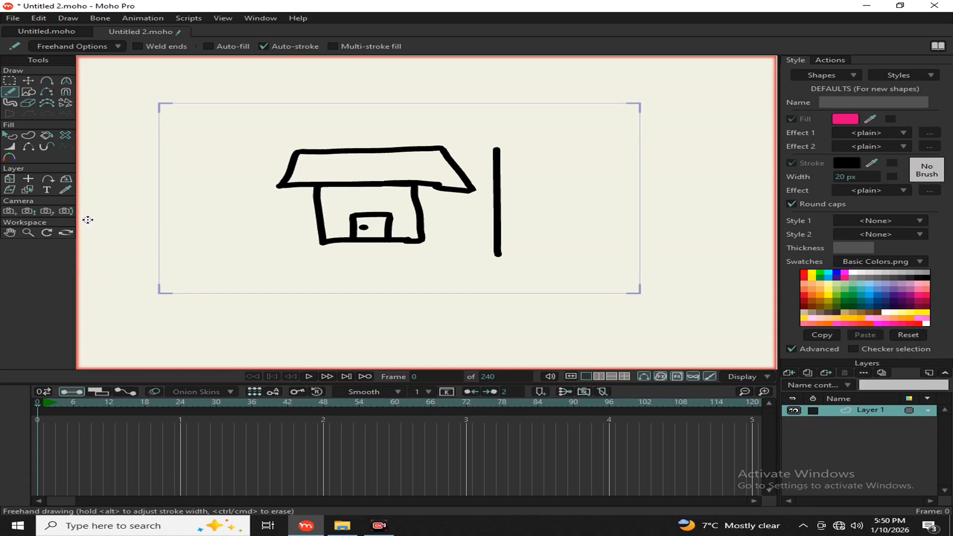
Step: Select all points of the freehand drawing and delete them to clear the canvas
{"action": "scroll", "coordinate": [205, 272], "scroll_direction": "down", "scroll_amount": 2}
{"action": "scroll", "coordinate": [278, 170], "scroll_direction": "up", "scroll_amount": 1}
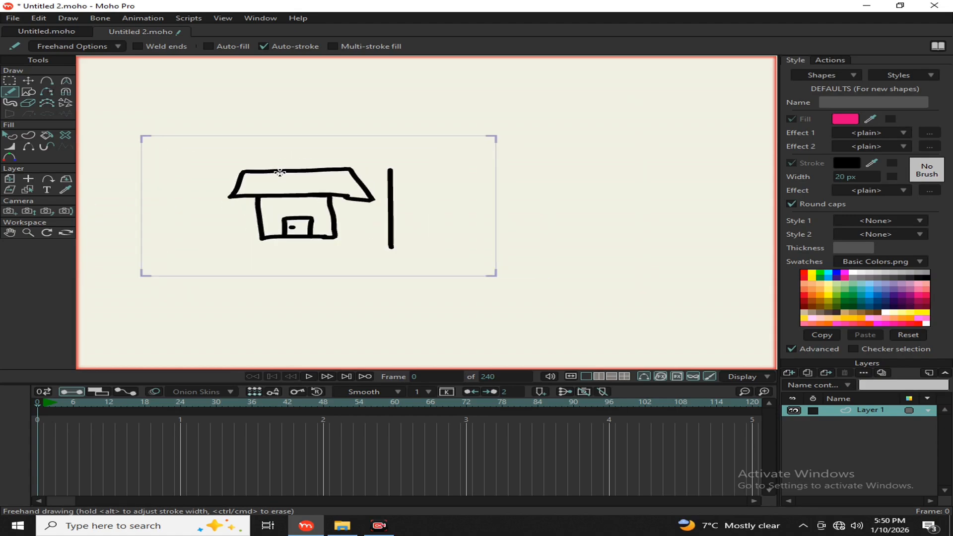
{"action": "scroll", "coordinate": [252, 180], "scroll_direction": "up", "scroll_amount": 2}
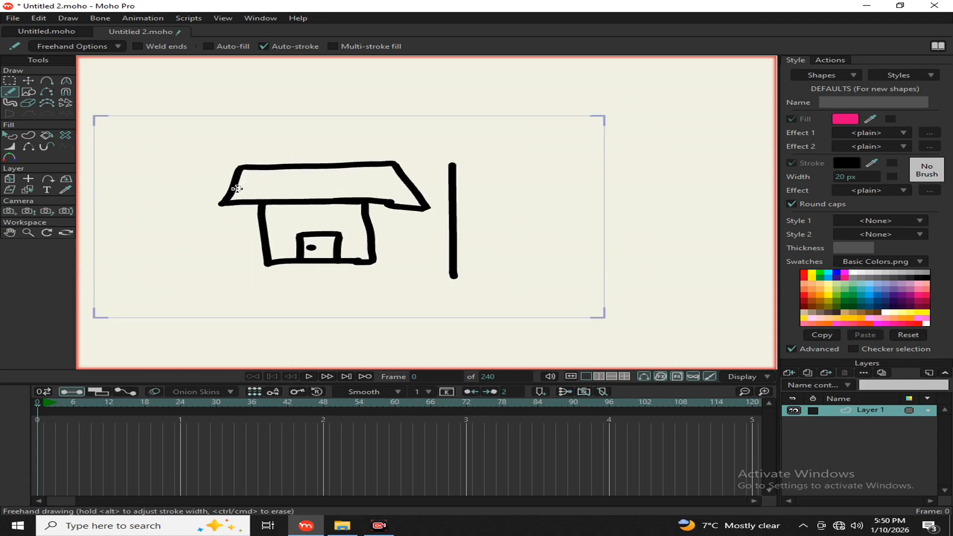
{"action": "left_click", "coordinate": [235, 192]}
{"action": "key", "text": "ctrl+a"}
{"action": "key", "text": "t"}
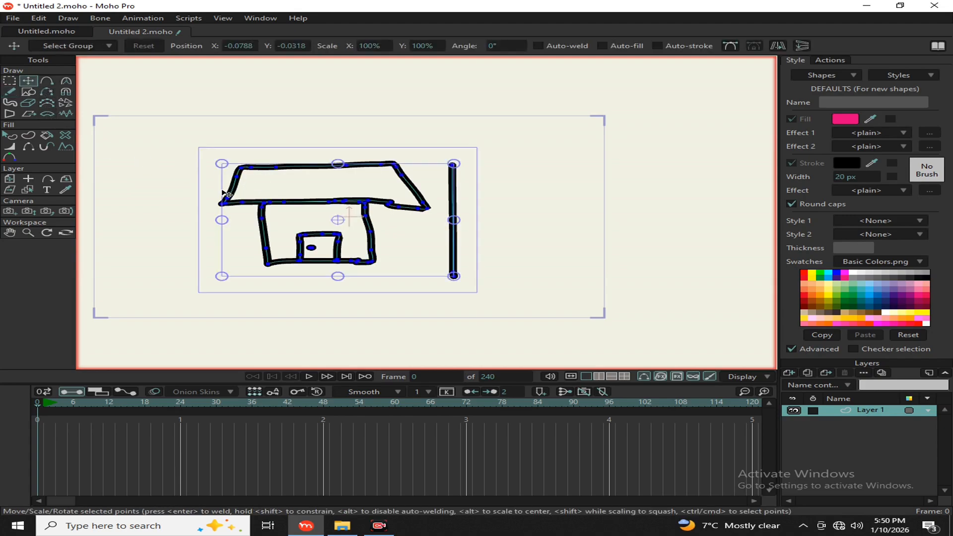
{"action": "key", "text": "Delete"}
Step: Draw a rectangle with auto-fill and auto-stroke in the upper-left area of the canvas frame
{"action": "left_click", "coordinate": [27, 93]}
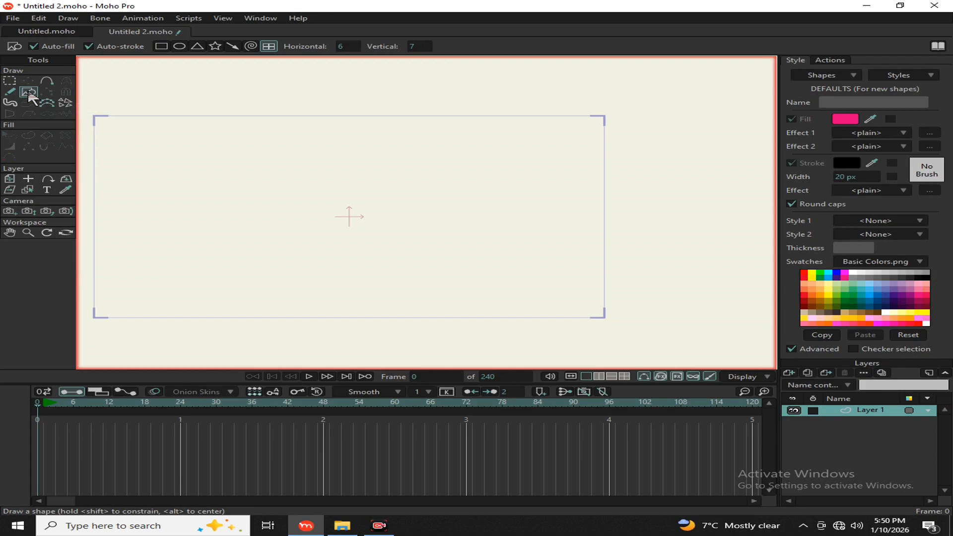
{"action": "left_click", "coordinate": [161, 48]}
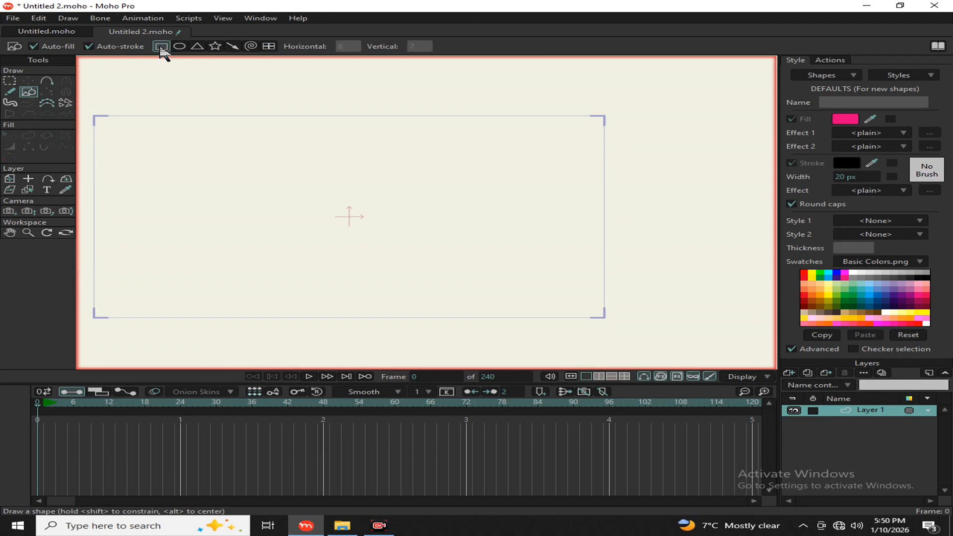
{"action": "left_click", "coordinate": [89, 47]}
{"action": "left_click_drag", "start_coordinate": [114, 134], "coordinate": [222, 202]}
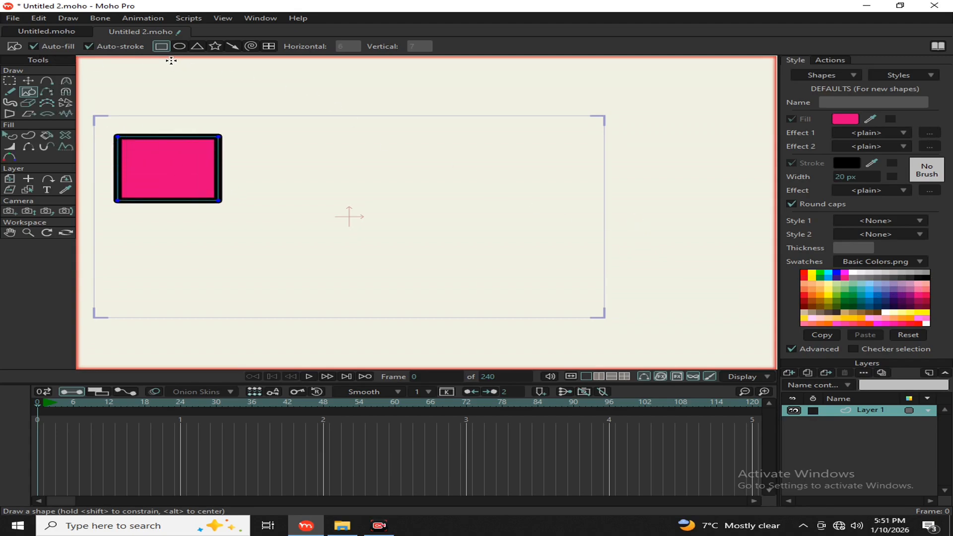
Step: Draw a circle beside the rectangle and a triangle beside the circle
{"action": "left_click", "coordinate": [179, 46]}
{"action": "left_click_drag", "start_coordinate": [256, 135], "coordinate": [349, 218]}
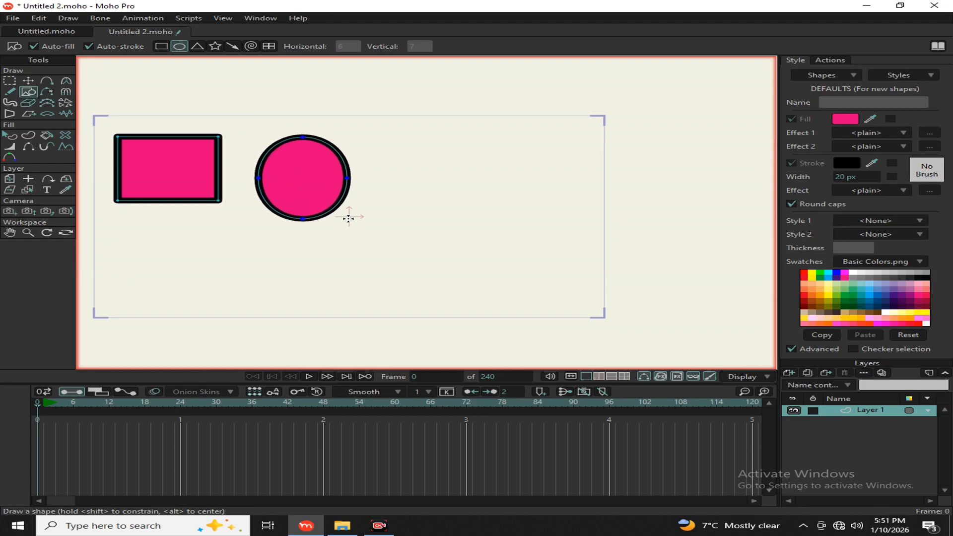
{"action": "left_click", "coordinate": [197, 47]}
{"action": "left_click_drag", "start_coordinate": [380, 143], "coordinate": [496, 227]}
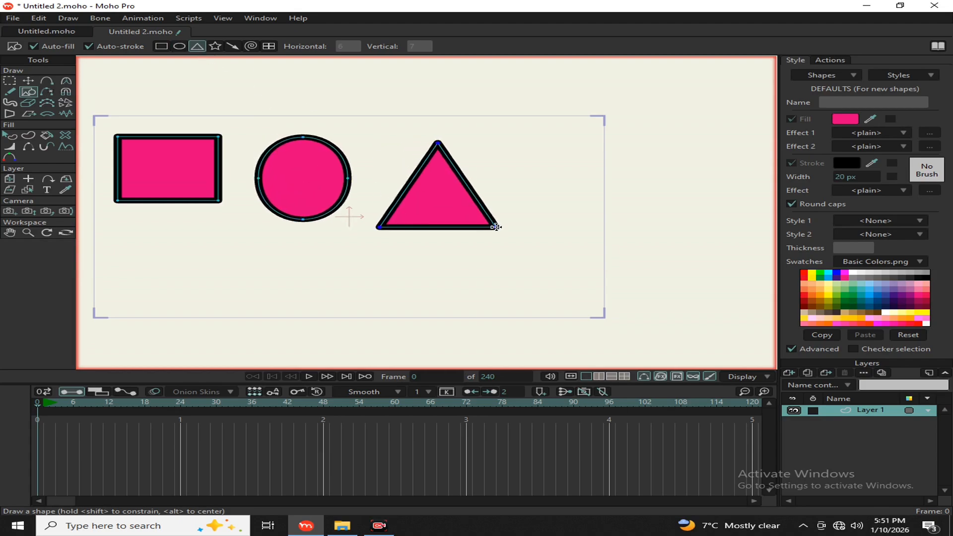
Step: Draw a star at the triangle's upper right and a diagonal arrow below the rectangle
{"action": "left_click", "coordinate": [215, 46]}
{"action": "left_click_drag", "start_coordinate": [507, 156], "coordinate": [553, 175]}
{"action": "left_click", "coordinate": [233, 46]}
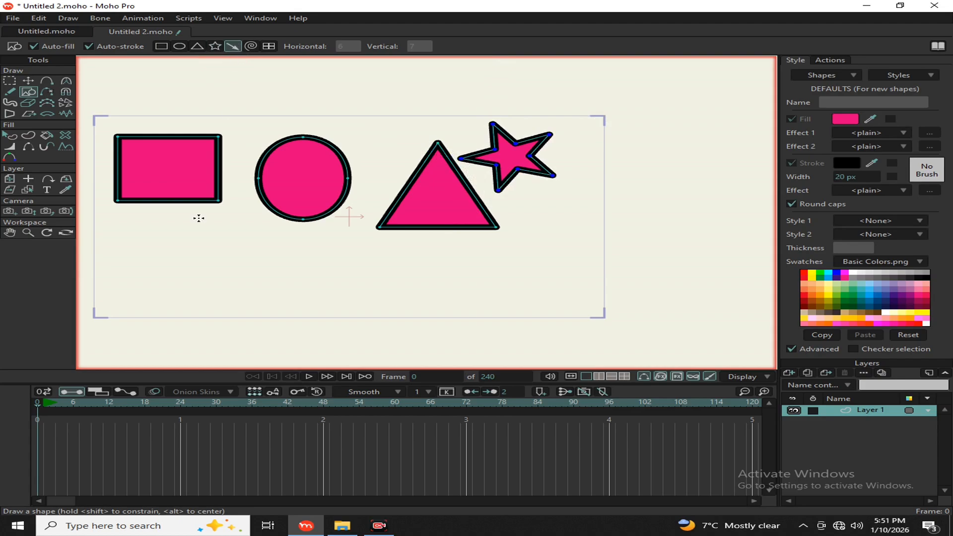
{"action": "left_click_drag", "start_coordinate": [151, 242], "coordinate": [197, 287]}
Step: Draw a spiral below the circle and a grid with 6 horizontal and 7 vertical cells below the triangle
{"action": "left_click", "coordinate": [251, 46]}
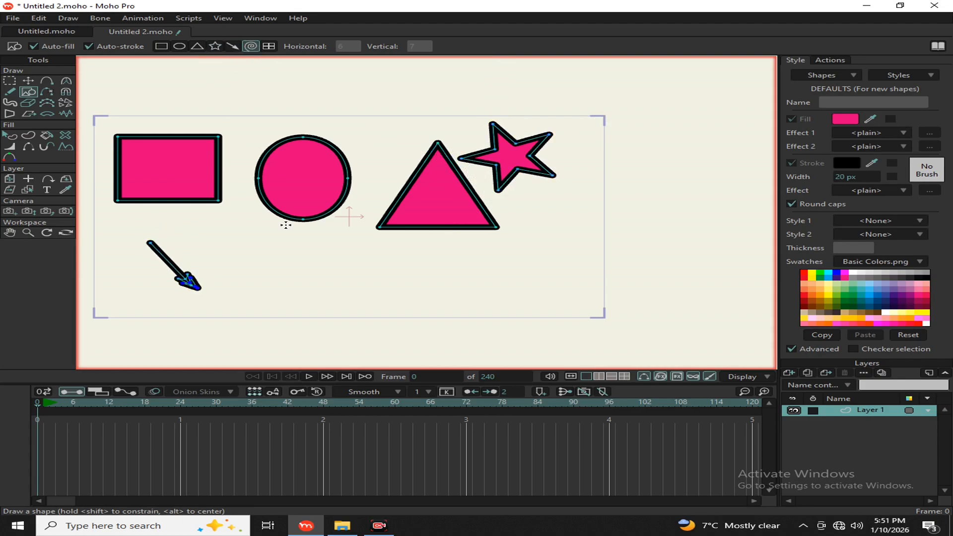
{"action": "left_click_drag", "start_coordinate": [284, 260], "coordinate": [318, 292]}
{"action": "left_click", "coordinate": [269, 46]}
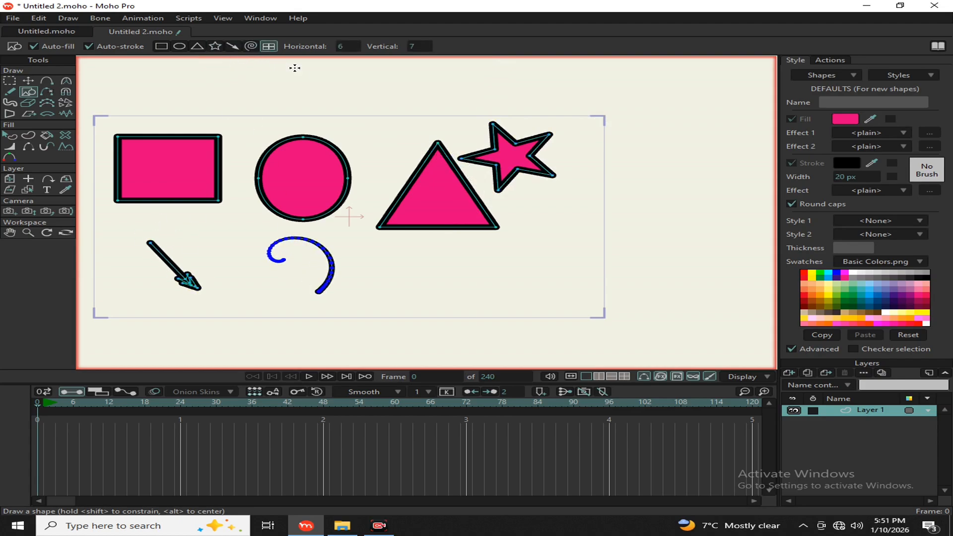
{"action": "left_click_drag", "start_coordinate": [400, 249], "coordinate": [567, 323]}
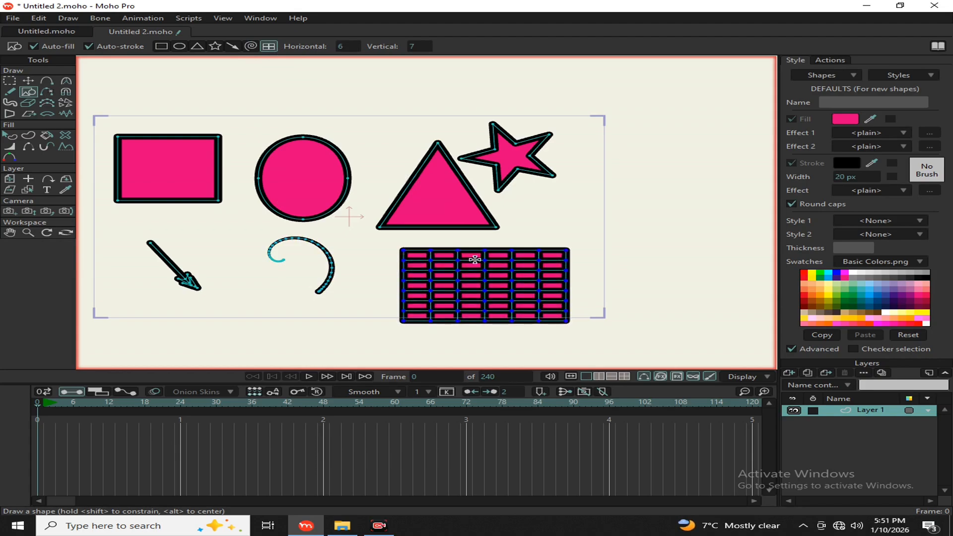
Step: Select all points of the rectangle and try to round its corners with the Curvature tool
{"action": "left_click", "coordinate": [28, 80]}
{"action": "left_click", "coordinate": [351, 140]}
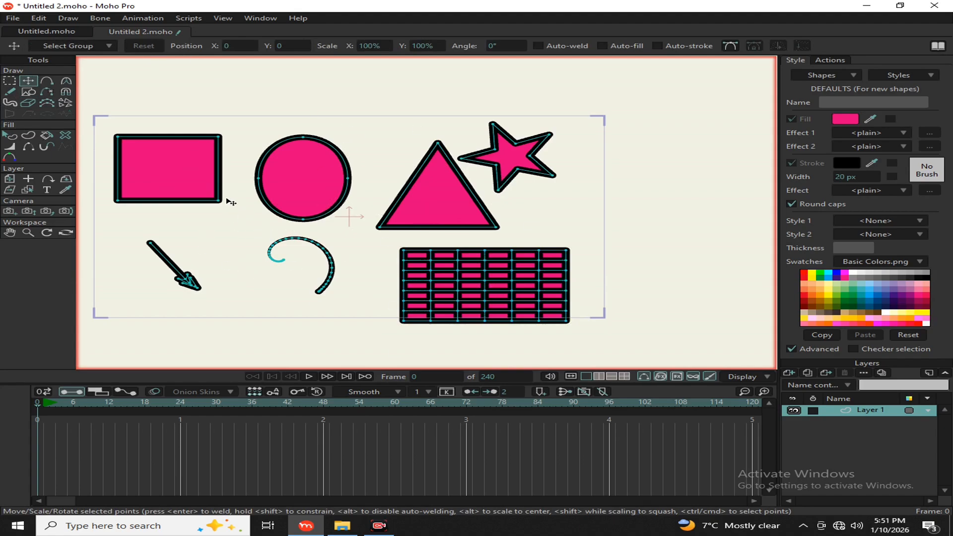
{"action": "left_click", "coordinate": [197, 177]}
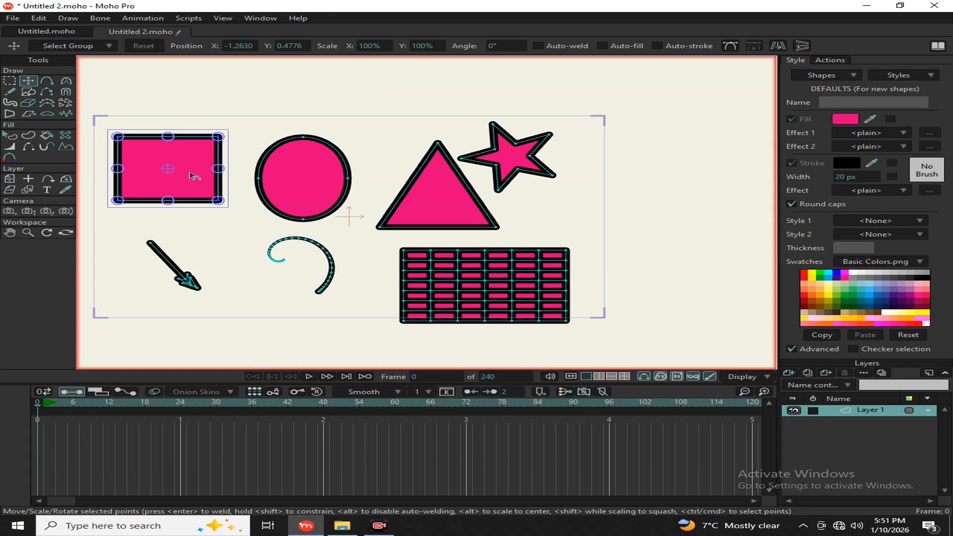
{"action": "left_click", "coordinate": [66, 82]}
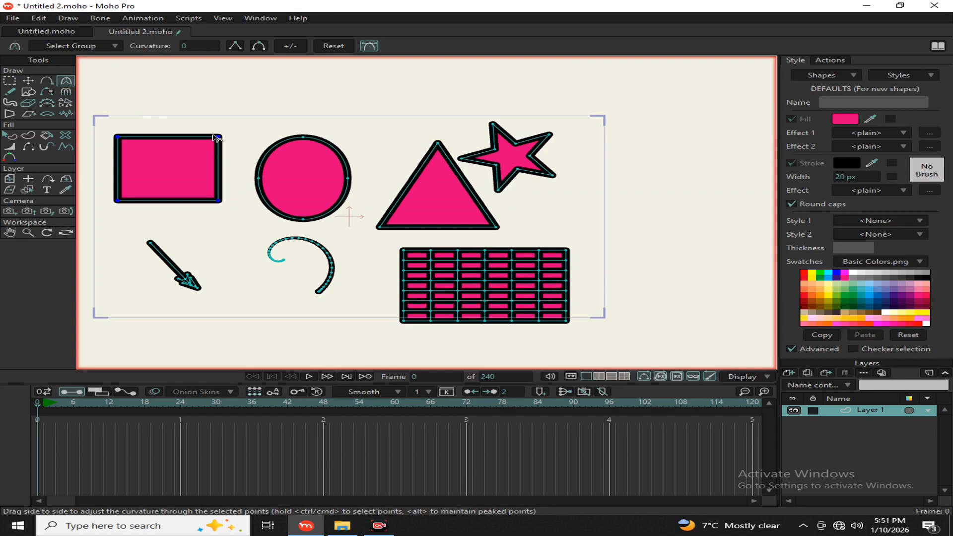
{"action": "left_click_drag", "start_coordinate": [220, 141], "coordinate": [184, 161]}
Step: Round only the rectangle's upper-right corner point with the Curvature tool to a curvature of about 0.63
{"action": "key", "text": "t"}
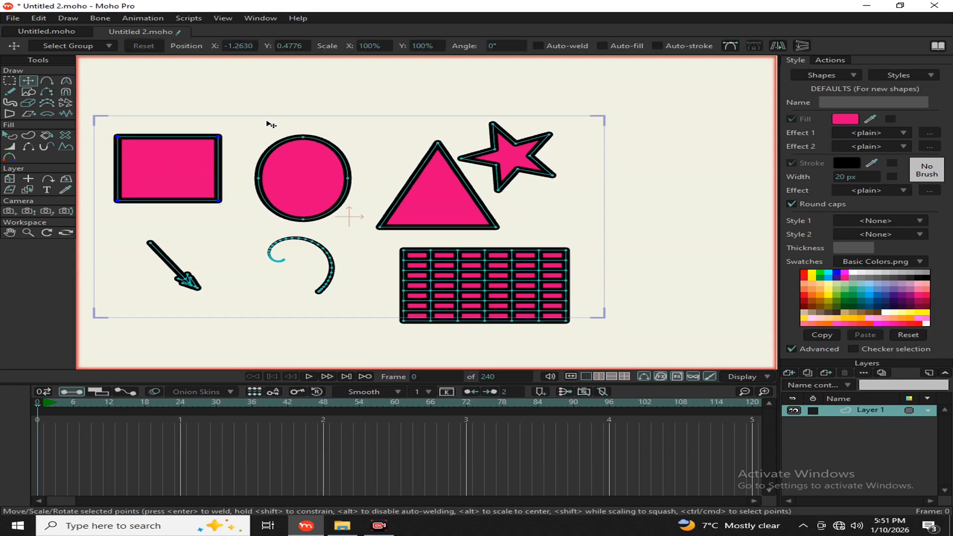
{"action": "left_click", "coordinate": [220, 138]}
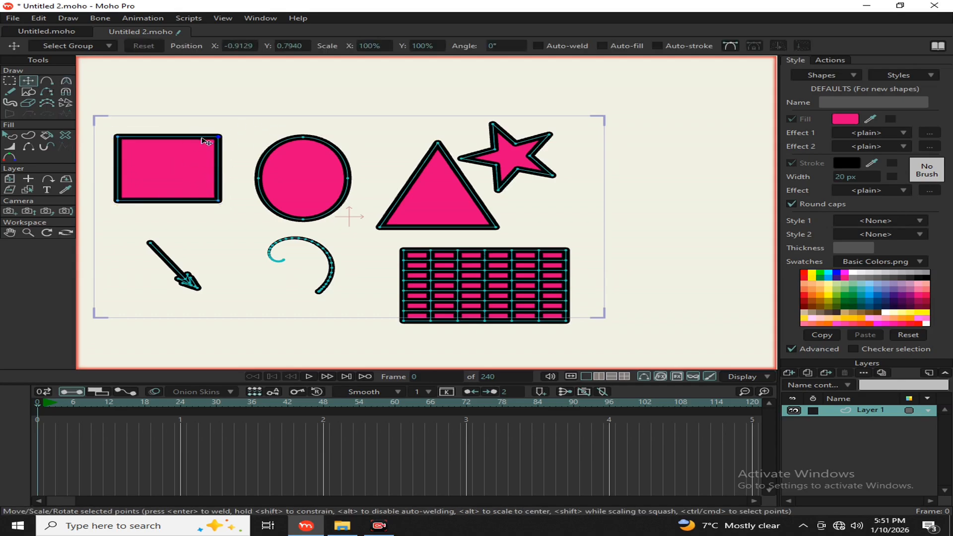
{"action": "scroll", "coordinate": [215, 127], "scroll_direction": "up", "scroll_amount": 5}
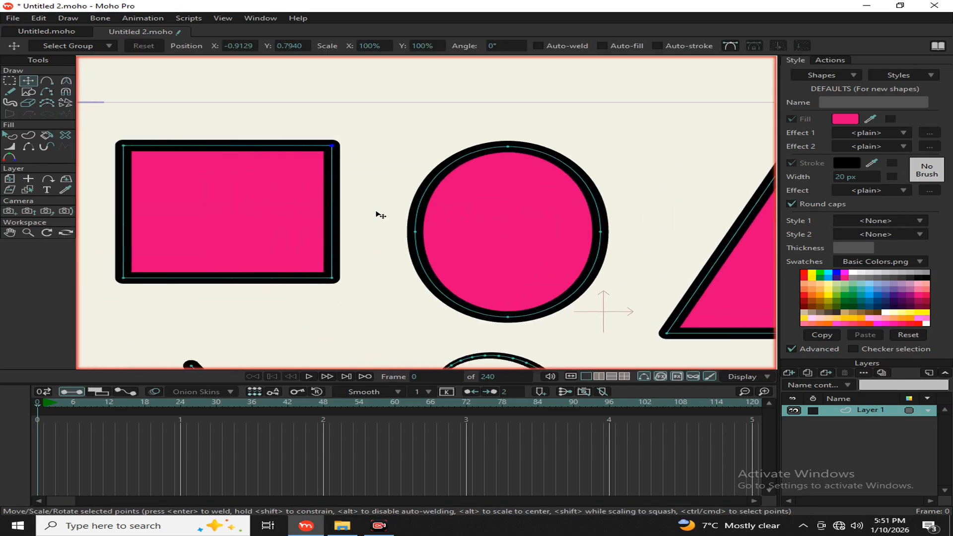
{"action": "scroll", "coordinate": [352, 180], "scroll_direction": "up", "scroll_amount": 3}
{"action": "key", "text": "c"}
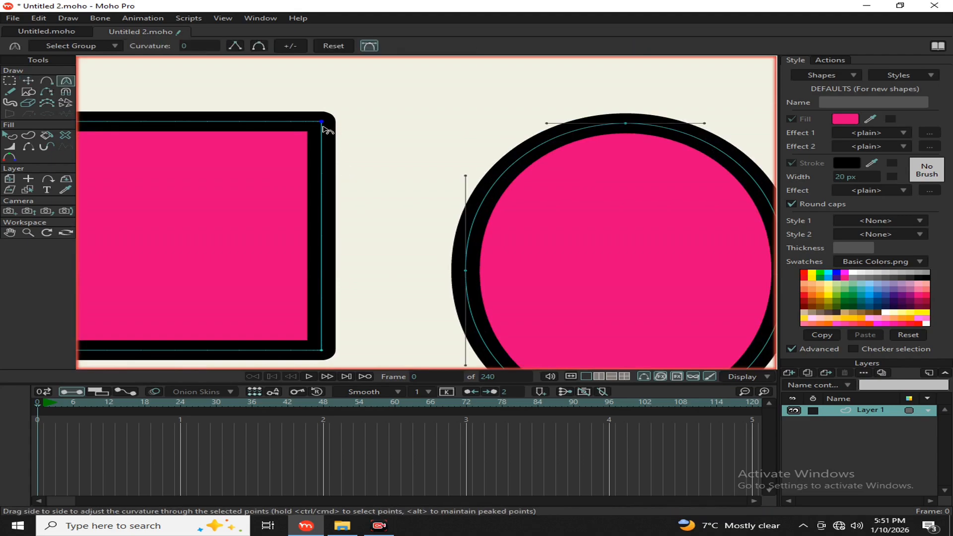
{"action": "scroll", "coordinate": [425, 185], "scroll_direction": "down", "scroll_amount": 3}
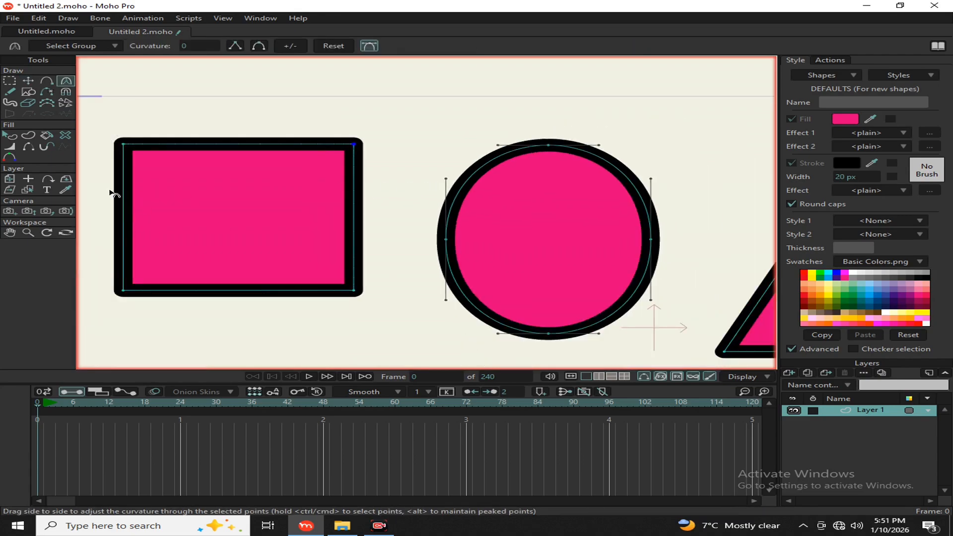
{"action": "left_click_drag", "start_coordinate": [353, 145], "coordinate": [796, 440]}
{"action": "scroll", "coordinate": [340, 228], "scroll_direction": "down", "scroll_amount": 4}
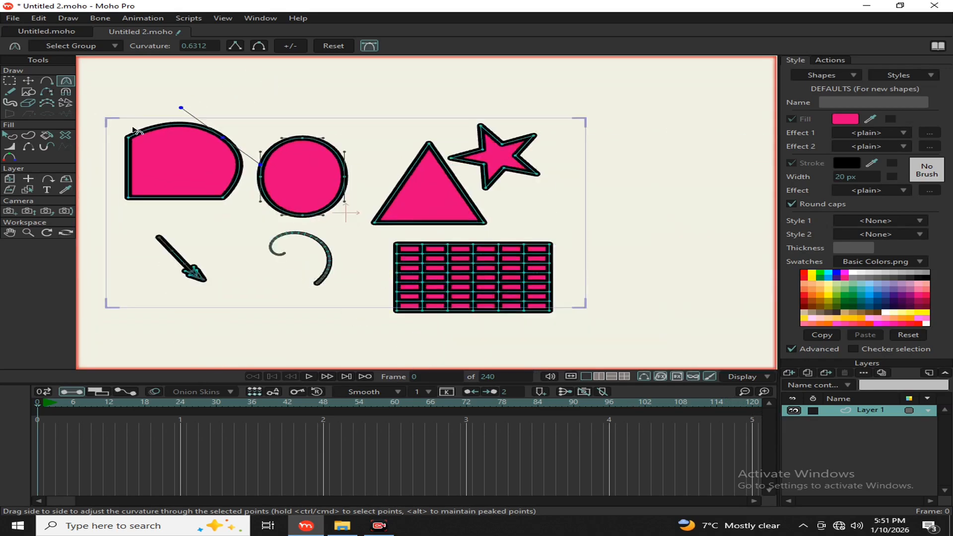
Step: Move the triangle's apex point slightly to the left with the Transform Points tool
{"action": "key", "text": "t"}
{"action": "left_click_drag", "start_coordinate": [429, 143], "coordinate": [427, 143]}
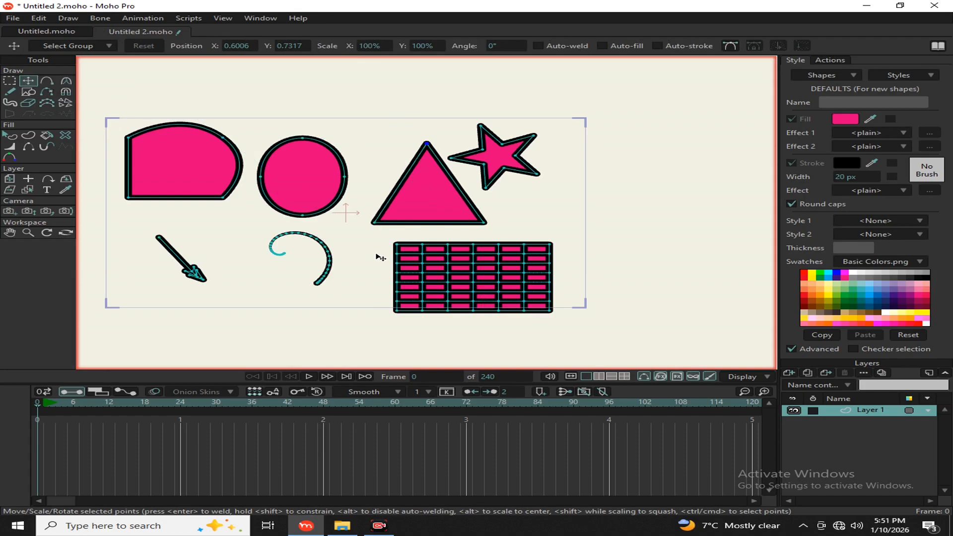
Step: Add points along the curved top and right edges of the reshaped rectangle with the Add Point tool
{"action": "left_click", "coordinate": [47, 81]}
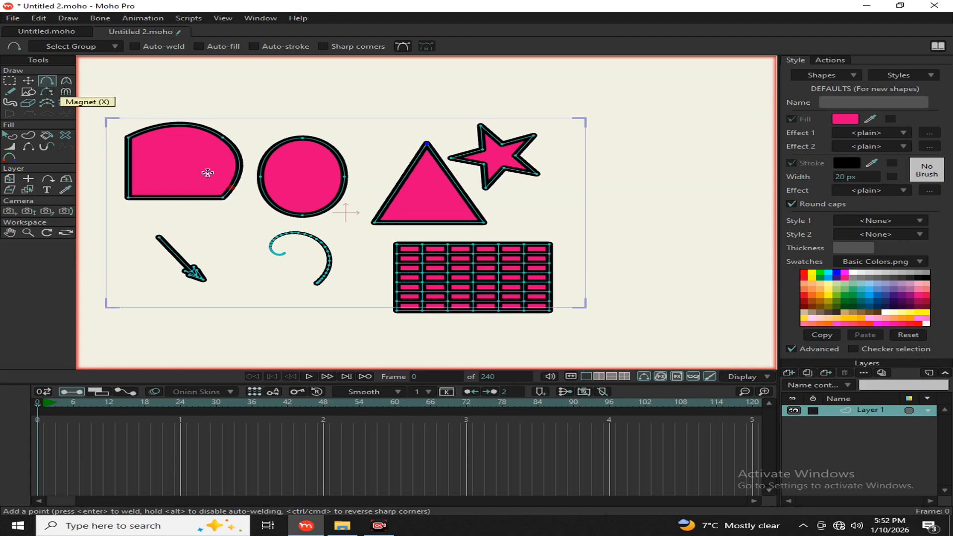
{"action": "scroll", "coordinate": [207, 170], "scroll_direction": "up", "scroll_amount": 2}
{"action": "left_click", "coordinate": [260, 150]}
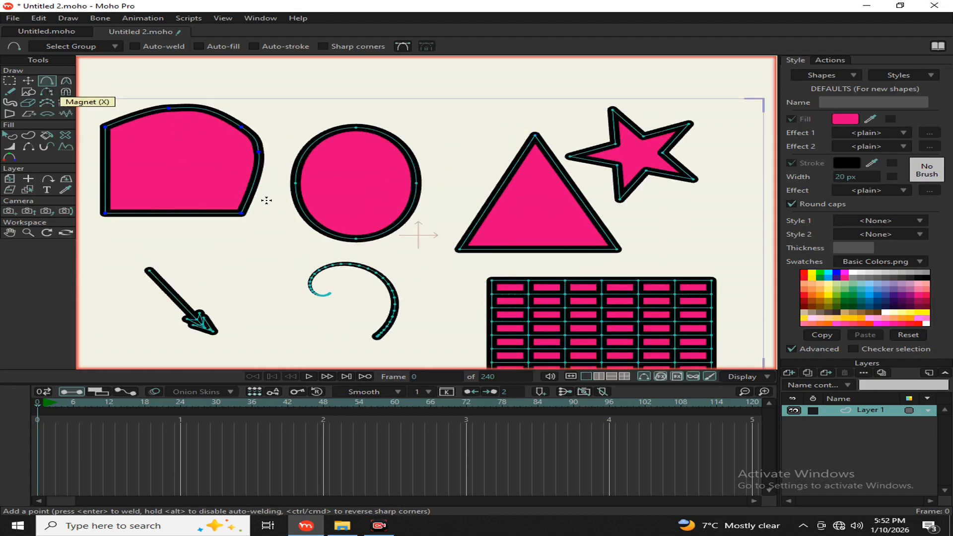
{"action": "left_click_drag", "start_coordinate": [266, 201], "coordinate": [245, 214]}
Step: Raise the reshaped rectangle's added top point and pull its right-edge point inward with the Transform Points tool
{"action": "left_click", "coordinate": [28, 81]}
{"action": "key", "text": "ctrl+a"}
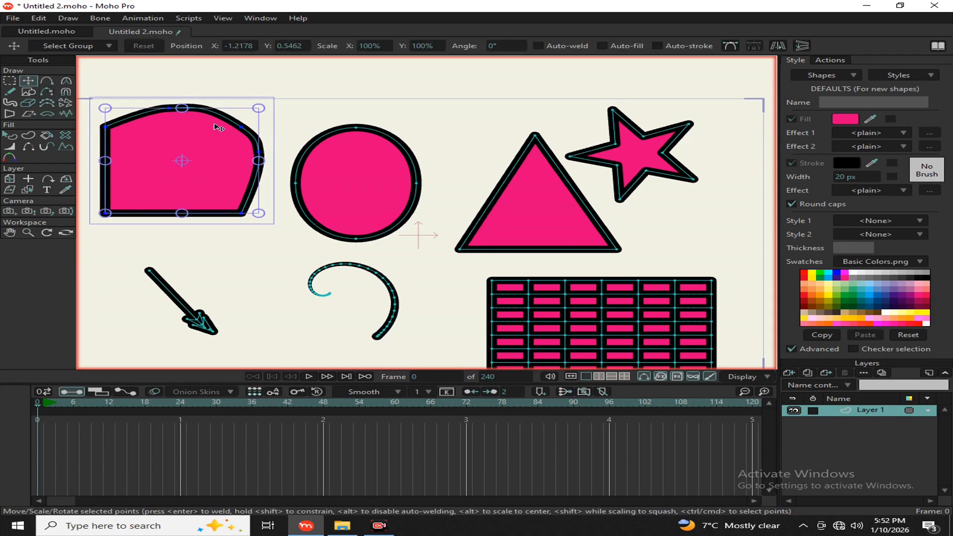
{"action": "left_click", "coordinate": [179, 115]}
{"action": "left_click_drag", "start_coordinate": [168, 109], "coordinate": [183, 86]}
{"action": "left_click", "coordinate": [169, 109]}
{"action": "left_click", "coordinate": [192, 95]}
{"action": "left_click", "coordinate": [172, 110]}
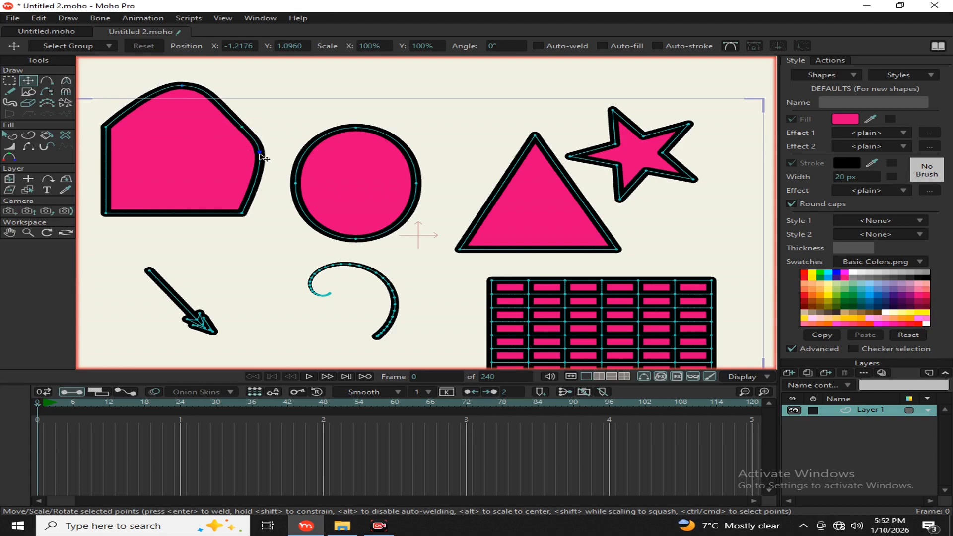
{"action": "left_click_drag", "start_coordinate": [263, 158], "coordinate": [236, 156]}
{"action": "scroll", "coordinate": [372, 181], "scroll_direction": "down", "scroll_amount": 2}
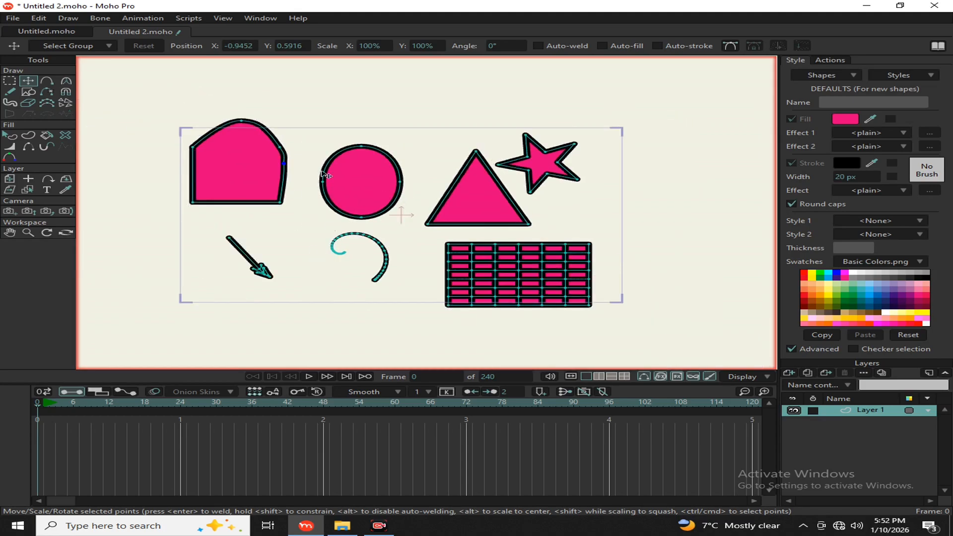
Step: Draw a grid shape with 3 horizontal and 3 vertical cells beside the existing grid, outside the frame
{"action": "left_click", "coordinate": [30, 93]}
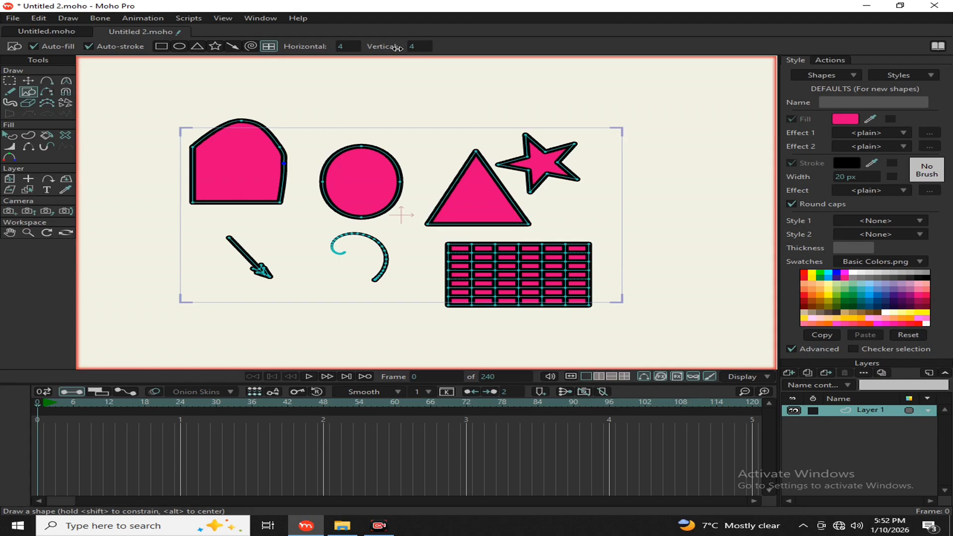
{"action": "left_click", "coordinate": [344, 48]}
{"action": "type", "text": "3"}
{"action": "key", "text": "Tab"}
{"action": "type", "text": "3"}
{"action": "scroll", "coordinate": [427, 79], "scroll_direction": "down", "scroll_amount": 3}
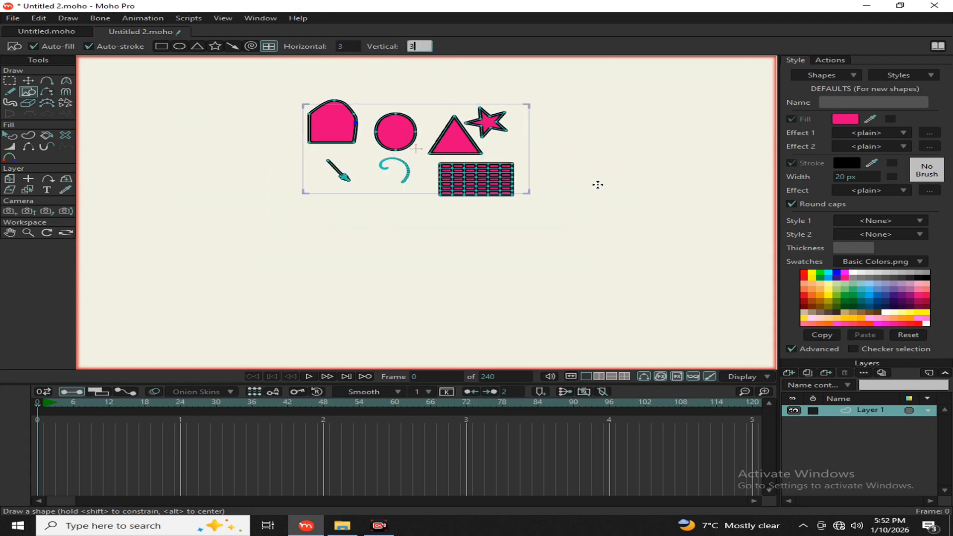
{"action": "scroll", "coordinate": [598, 185], "scroll_direction": "up", "scroll_amount": 6}
{"action": "left_click_drag", "start_coordinate": [542, 187], "coordinate": [667, 256]}
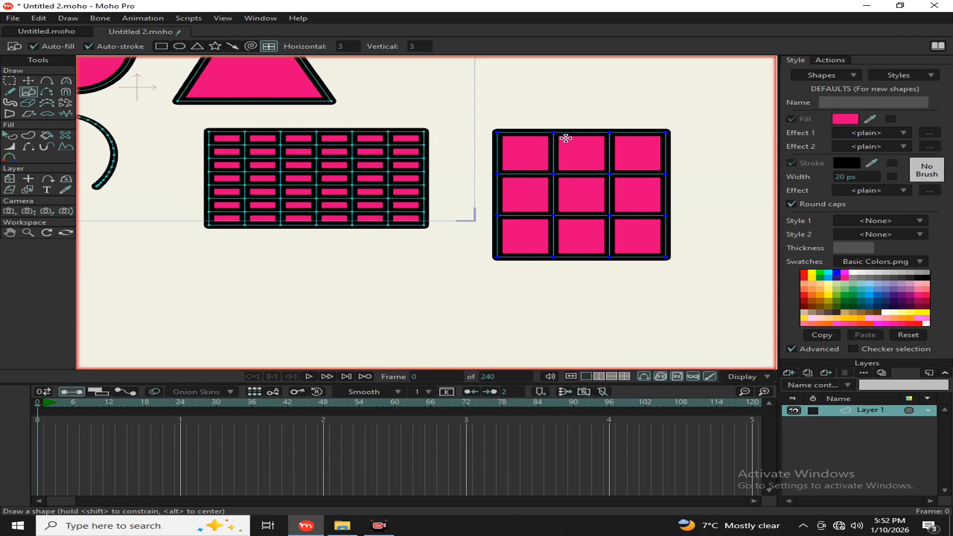
Step: Add a point near the middle of the reshaped rectangle's bottom edge with the Add Point tool
{"action": "scroll", "coordinate": [504, 137], "scroll_direction": "down", "scroll_amount": 3}
{"action": "scroll", "coordinate": [560, 143], "scroll_direction": "down", "scroll_amount": 2}
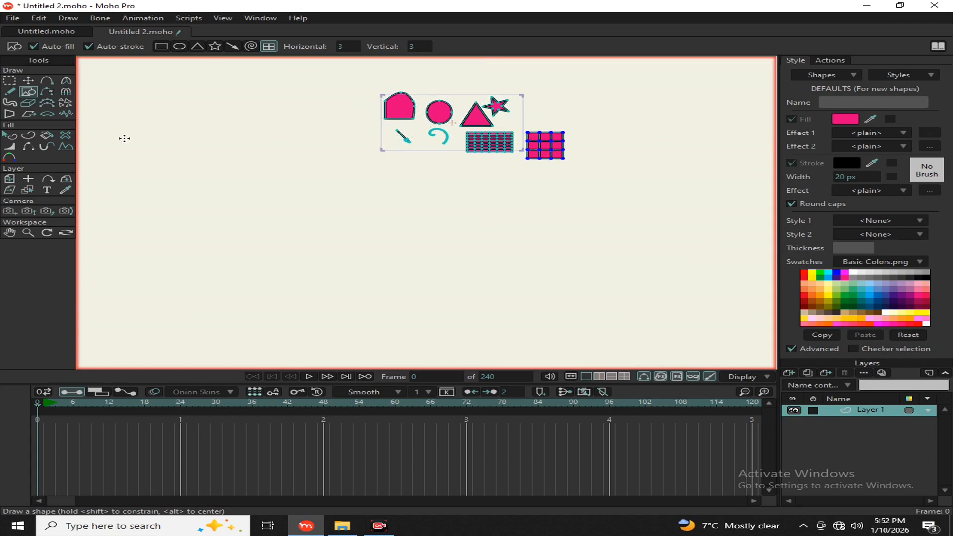
{"action": "left_click", "coordinate": [47, 95]}
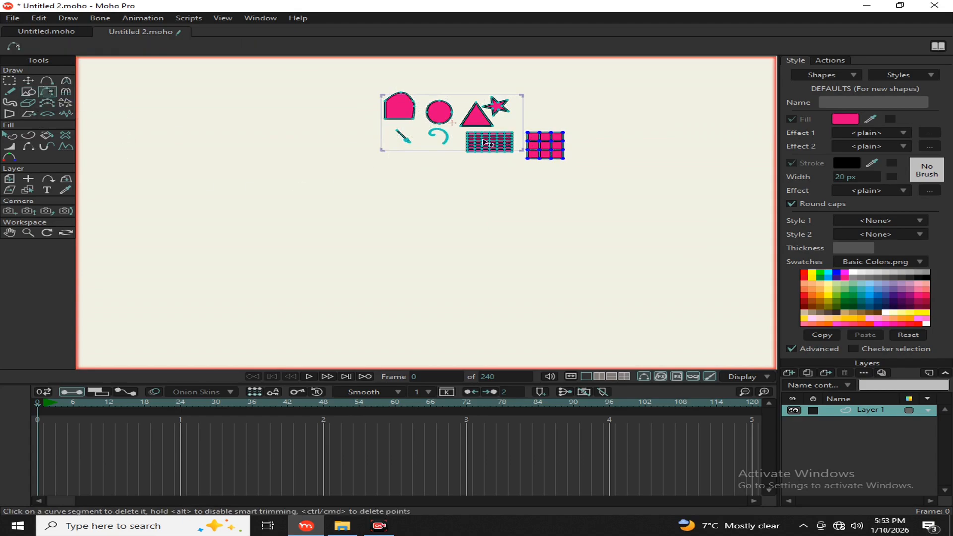
{"action": "scroll", "coordinate": [431, 125], "scroll_direction": "down", "scroll_amount": 2}
{"action": "scroll", "coordinate": [406, 119], "scroll_direction": "up", "scroll_amount": 10}
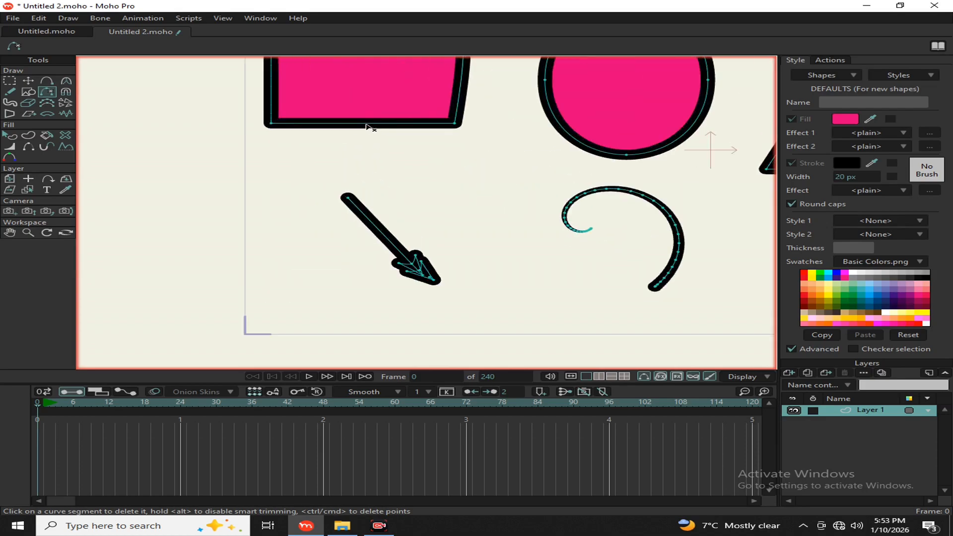
{"action": "left_click_drag", "start_coordinate": [395, 160], "coordinate": [422, 249]}
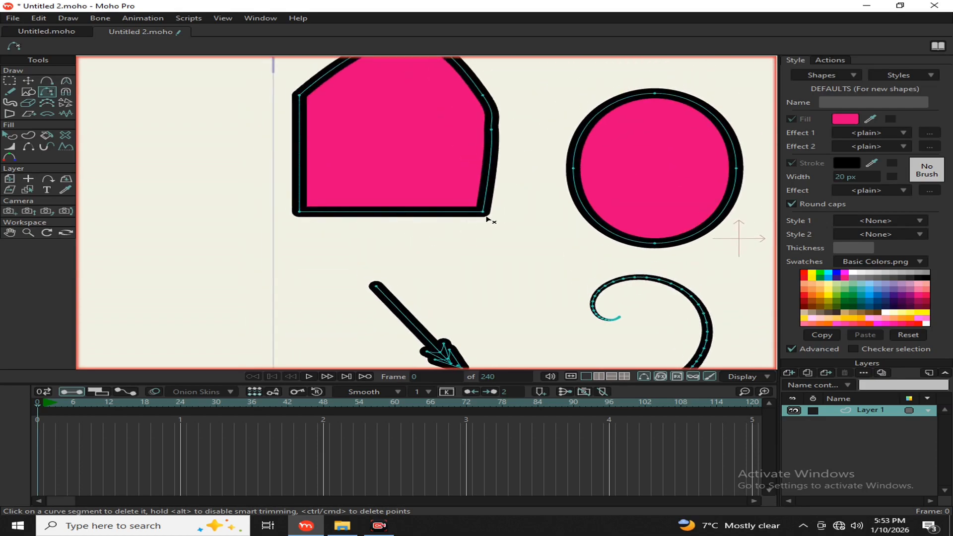
{"action": "scroll", "coordinate": [481, 215], "scroll_direction": "up", "scroll_amount": 5}
{"action": "left_click_drag", "start_coordinate": [279, 282], "coordinate": [520, 276]}
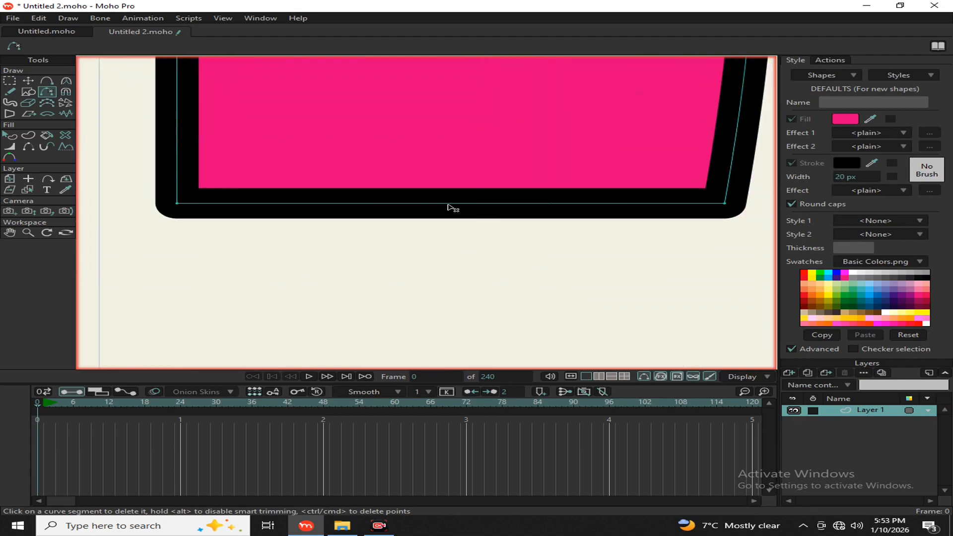
{"action": "left_click", "coordinate": [47, 81]}
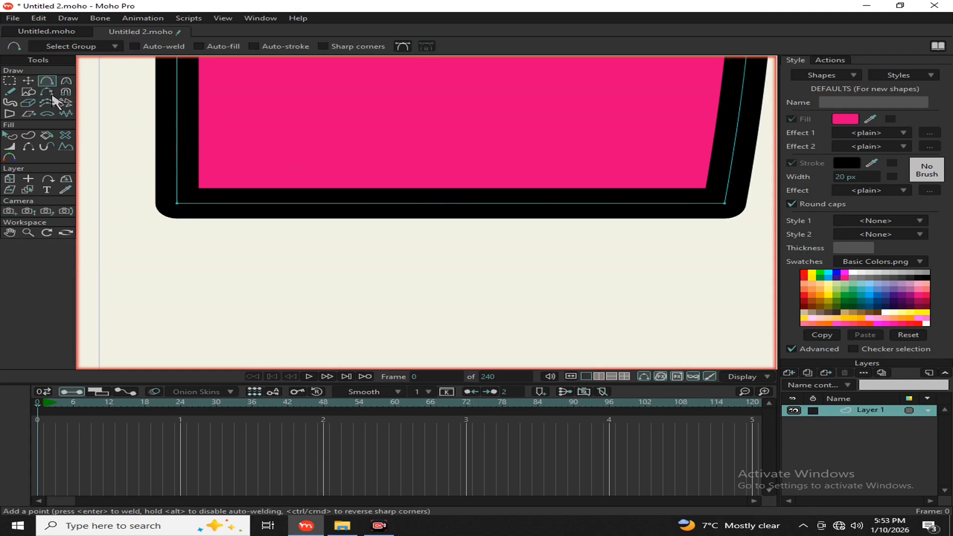
{"action": "left_click", "coordinate": [435, 204]}
Step: Delete the right half of the reshaped rectangle's bottom edge with the Delete Edge tool
{"action": "left_click", "coordinate": [46, 95]}
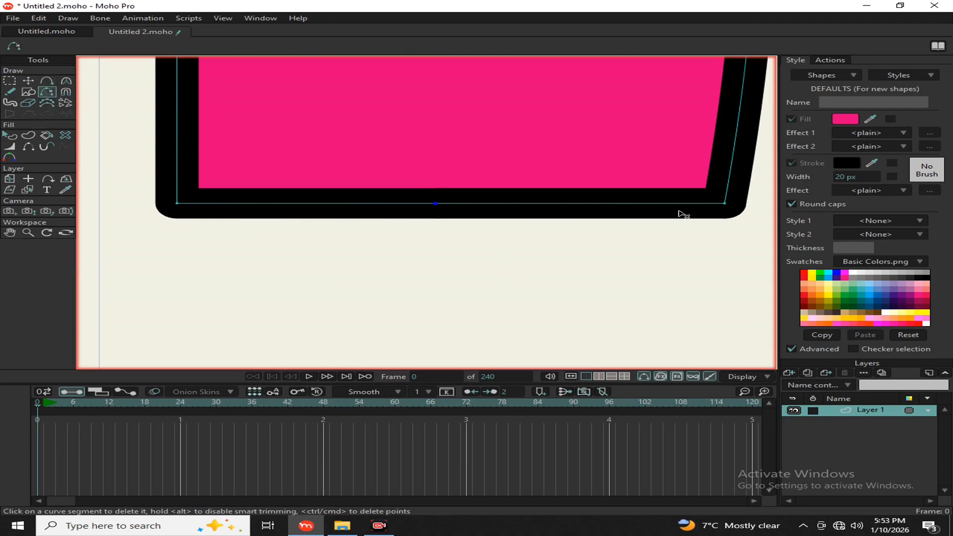
{"action": "left_click", "coordinate": [598, 203]}
{"action": "scroll", "coordinate": [547, 260], "scroll_direction": "down", "scroll_amount": 5}
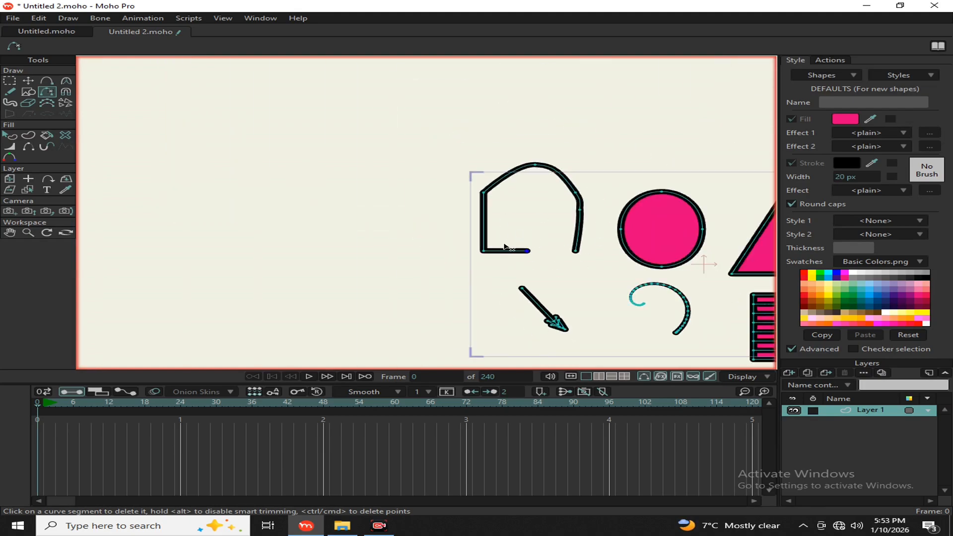
{"action": "scroll", "coordinate": [494, 271], "scroll_direction": "down", "scroll_amount": 3}
{"action": "scroll", "coordinate": [511, 263], "scroll_direction": "up", "scroll_amount": 10}
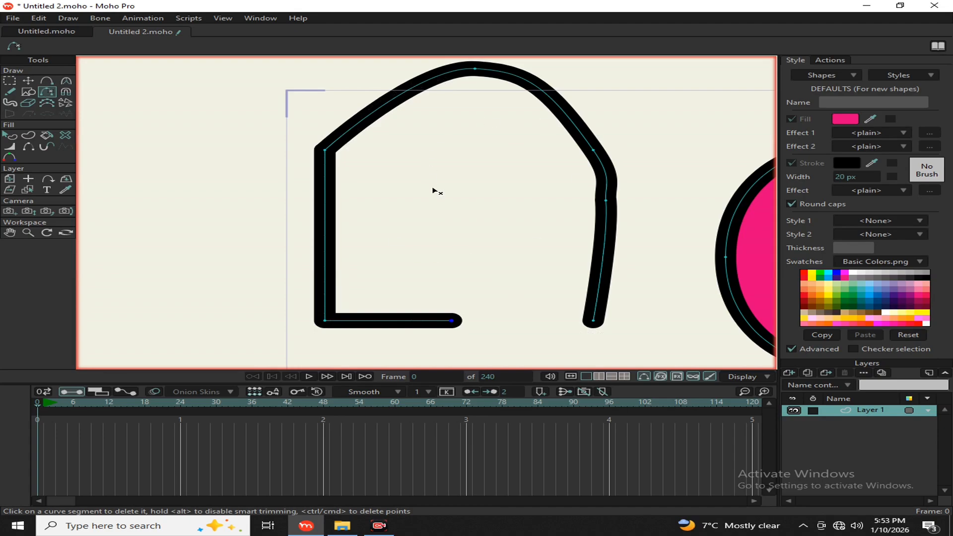
{"action": "scroll", "coordinate": [393, 174], "scroll_direction": "down", "scroll_amount": 4}
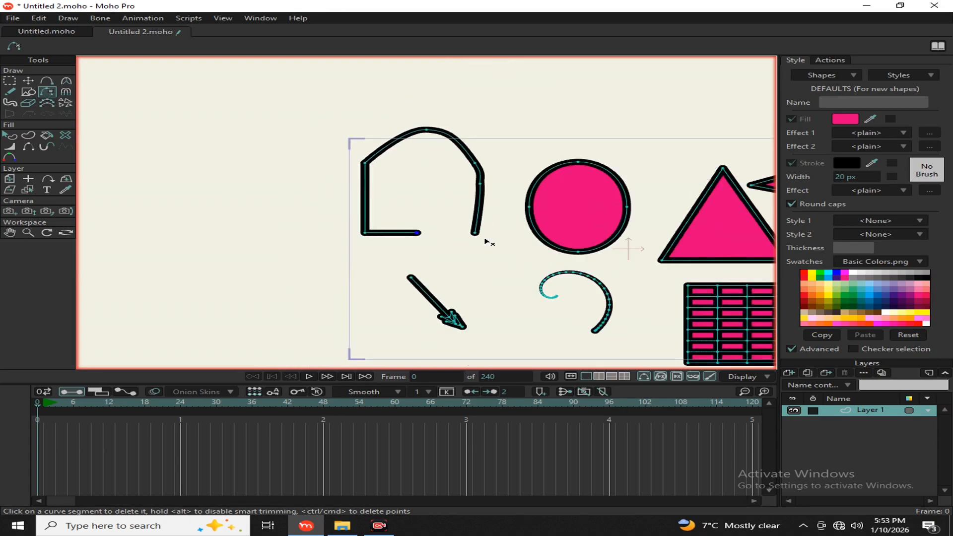
{"action": "scroll", "coordinate": [487, 242], "scroll_direction": "up", "scroll_amount": 3}
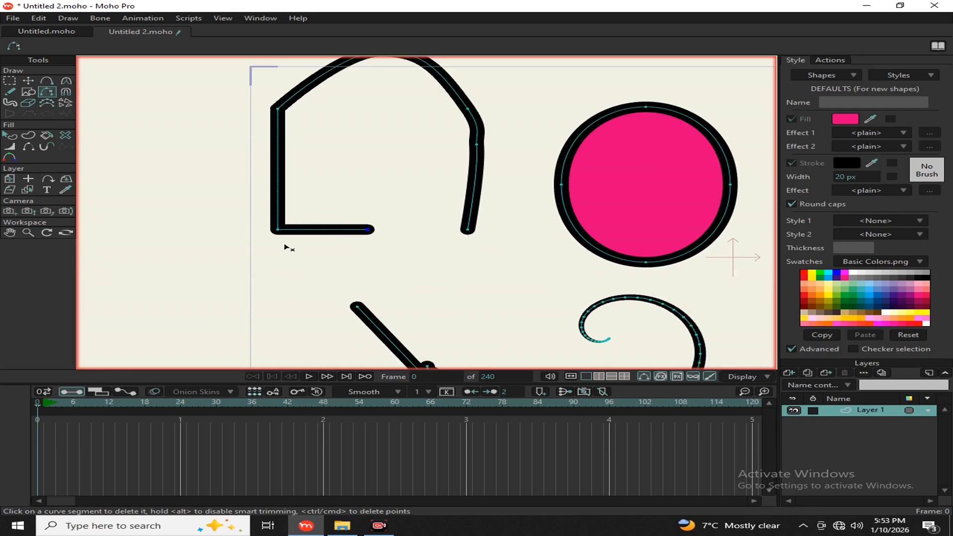
{"action": "scroll", "coordinate": [372, 209], "scroll_direction": "down", "scroll_amount": 3}
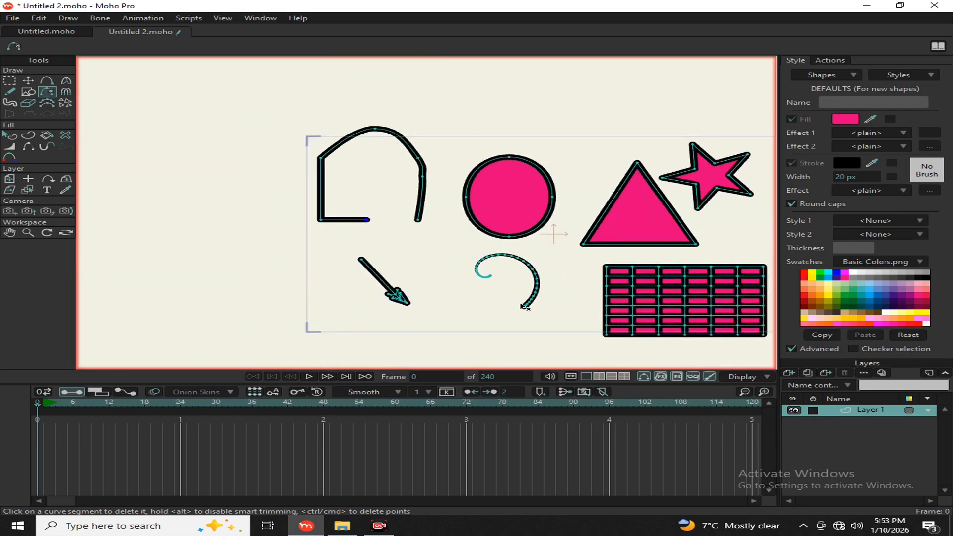
Step: Cut the spiral into four pieces by deleting three segments along its thick outer curve with the Delete Edge tool
{"action": "scroll", "coordinate": [523, 305], "scroll_direction": "up", "scroll_amount": 5}
{"action": "left_click", "coordinate": [535, 252]}
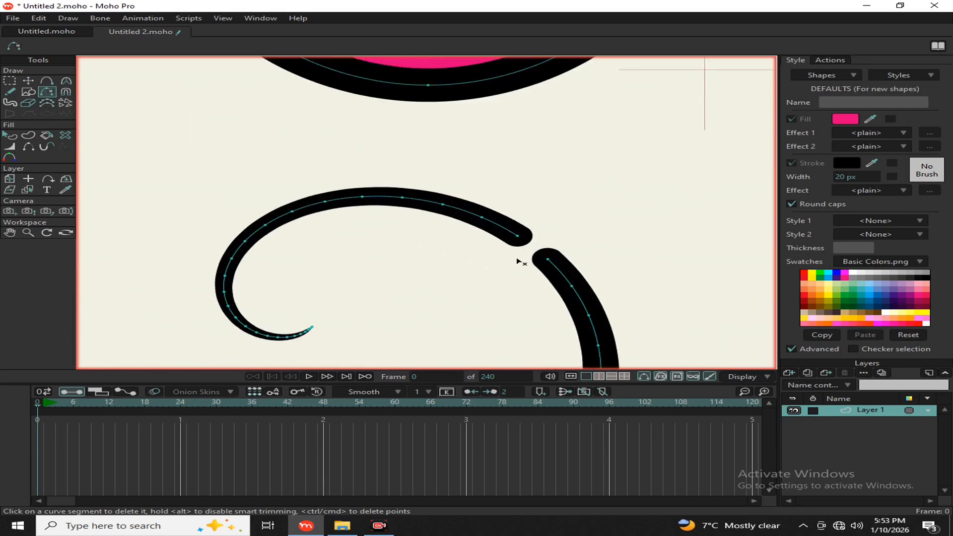
{"action": "scroll", "coordinate": [561, 283], "scroll_direction": "down", "scroll_amount": 3}
{"action": "scroll", "coordinate": [564, 320], "scroll_direction": "down", "scroll_amount": 2}
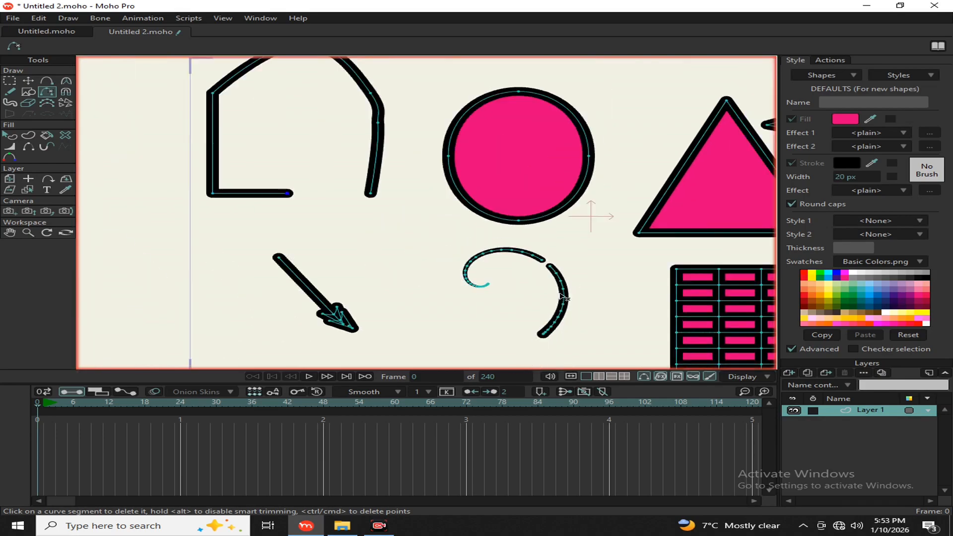
{"action": "scroll", "coordinate": [566, 317], "scroll_direction": "up", "scroll_amount": 6}
{"action": "left_click", "coordinate": [583, 297]}
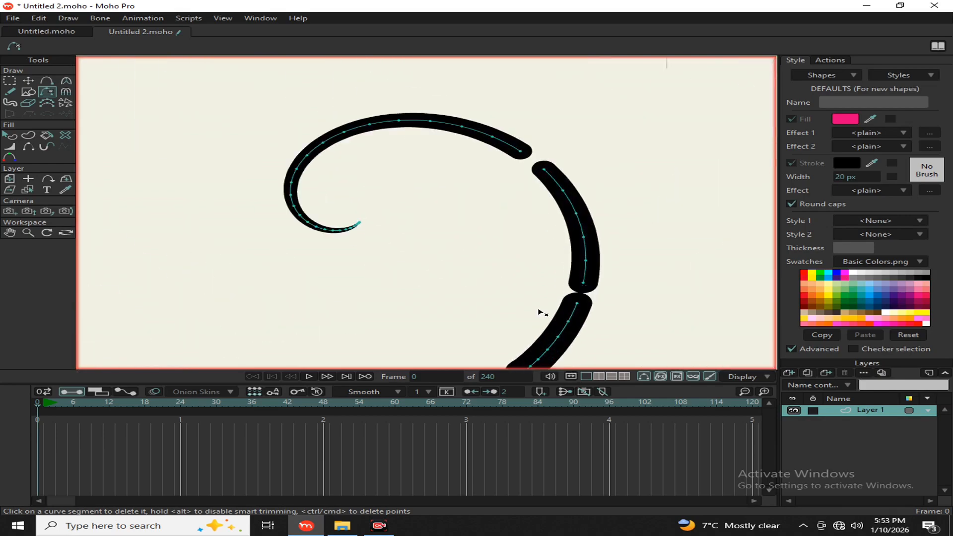
{"action": "scroll", "coordinate": [545, 313], "scroll_direction": "down", "scroll_amount": 3}
{"action": "scroll", "coordinate": [571, 251], "scroll_direction": "up", "scroll_amount": 5}
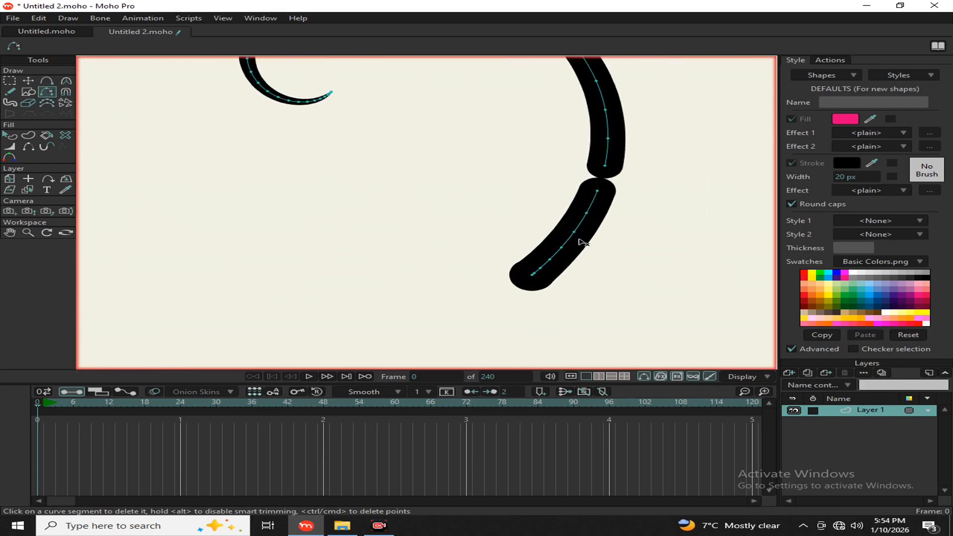
{"action": "left_click", "coordinate": [569, 246]}
Step: Select the points of the spiral's detached lower end piece and move it left, away from the curve
{"action": "key", "text": "g"}
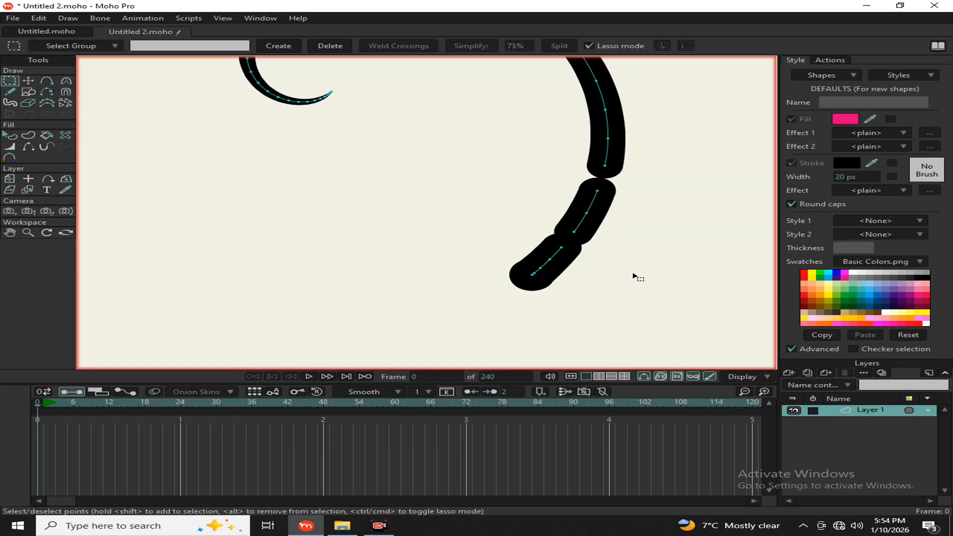
{"action": "mouse_move", "coordinate": [596, 255]}
{"action": "left_mouse_down"}
{"action": "mouse_move", "coordinate": [573, 242]}
{"action": "mouse_move", "coordinate": [521, 248]}
{"action": "mouse_move", "coordinate": [503, 293]}
{"action": "mouse_move", "coordinate": [591, 254]}
{"action": "mouse_move", "coordinate": [471, 251]}
{"action": "mouse_move", "coordinate": [443, 209]}
{"action": "mouse_move", "coordinate": [402, 199]}
{"action": "left_mouse_up"}
{"action": "key", "text": "t"}
{"action": "scroll", "coordinate": [508, 272], "scroll_direction": "down", "scroll_amount": 4}
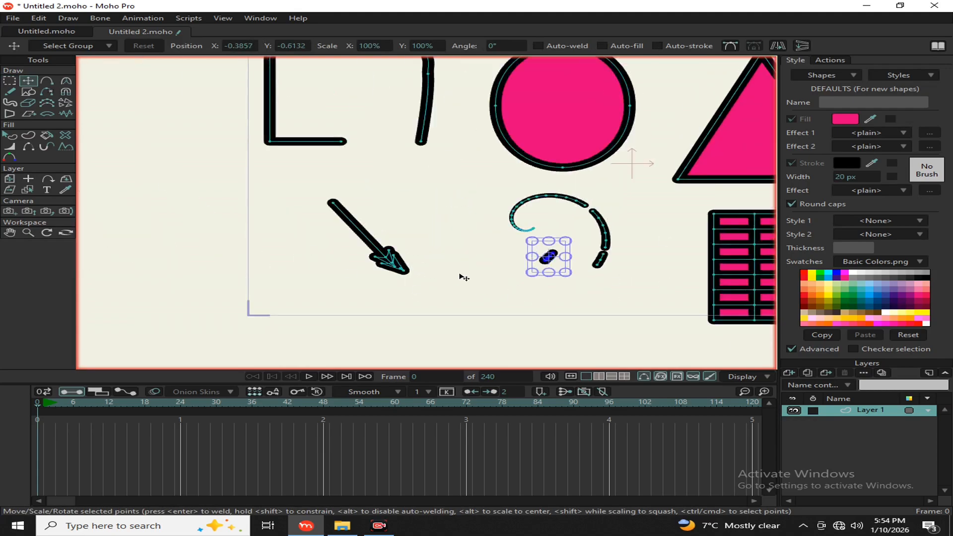
Step: Select all the shapes on the layer and delete them
{"action": "scroll", "coordinate": [462, 277], "scroll_direction": "down", "scroll_amount": 3}
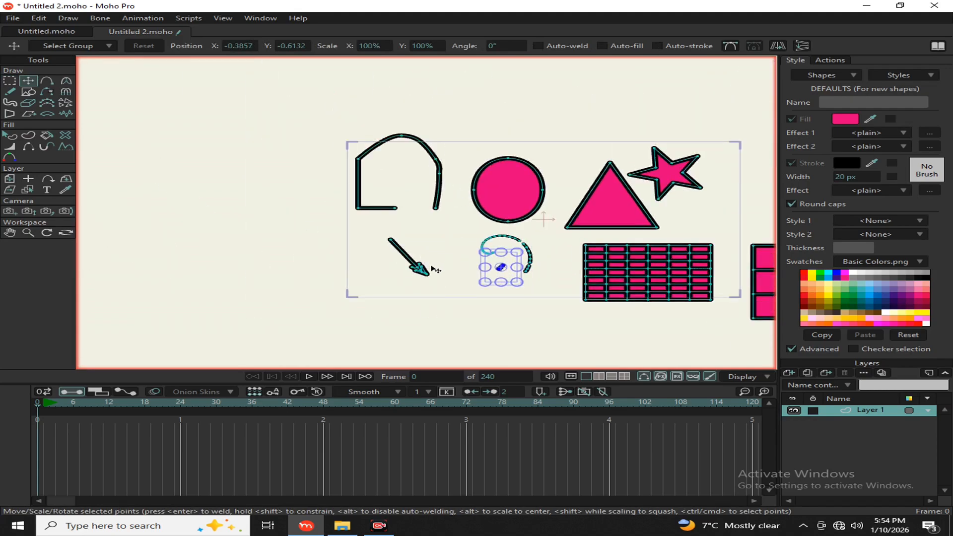
{"action": "scroll", "coordinate": [435, 270], "scroll_direction": "down", "scroll_amount": 2}
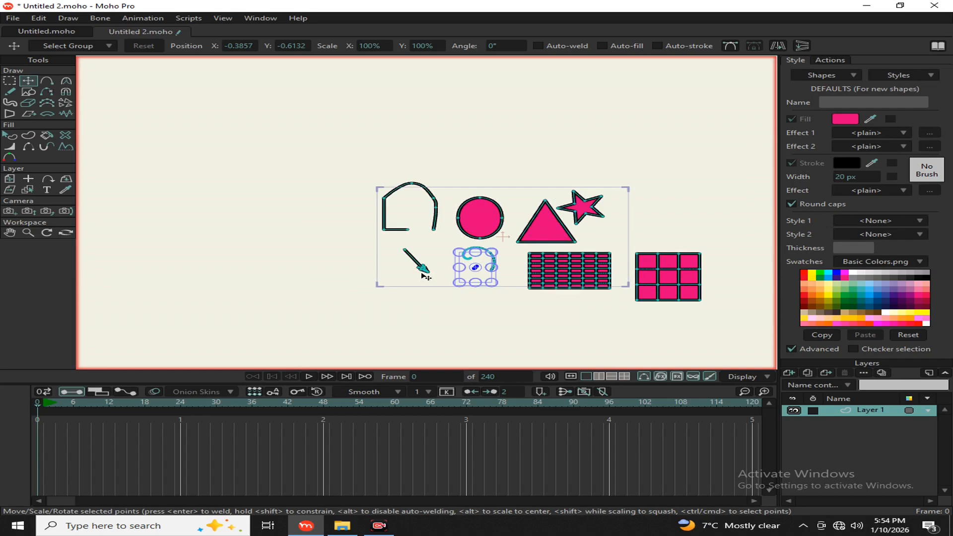
{"action": "scroll", "coordinate": [413, 235], "scroll_direction": "up", "scroll_amount": 2}
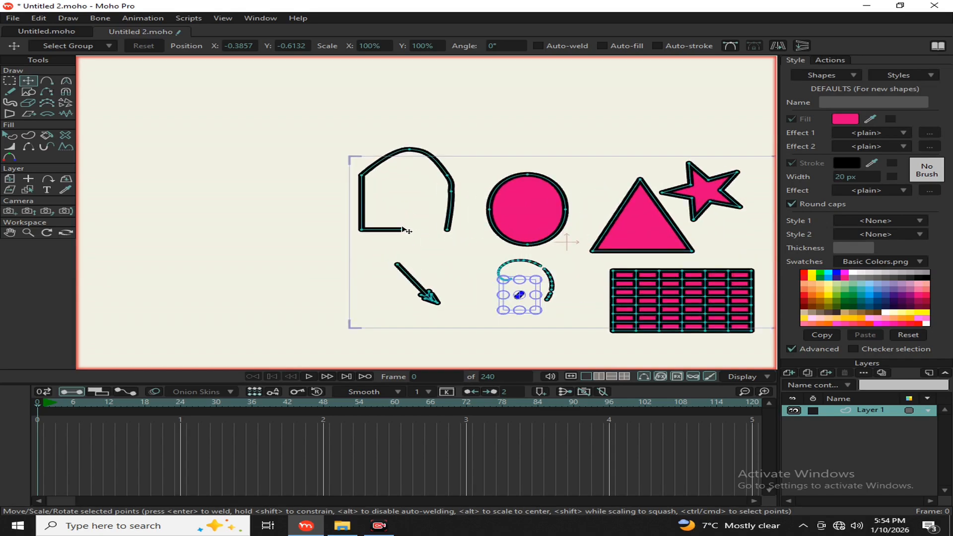
{"action": "key", "text": "ctrl+a"}
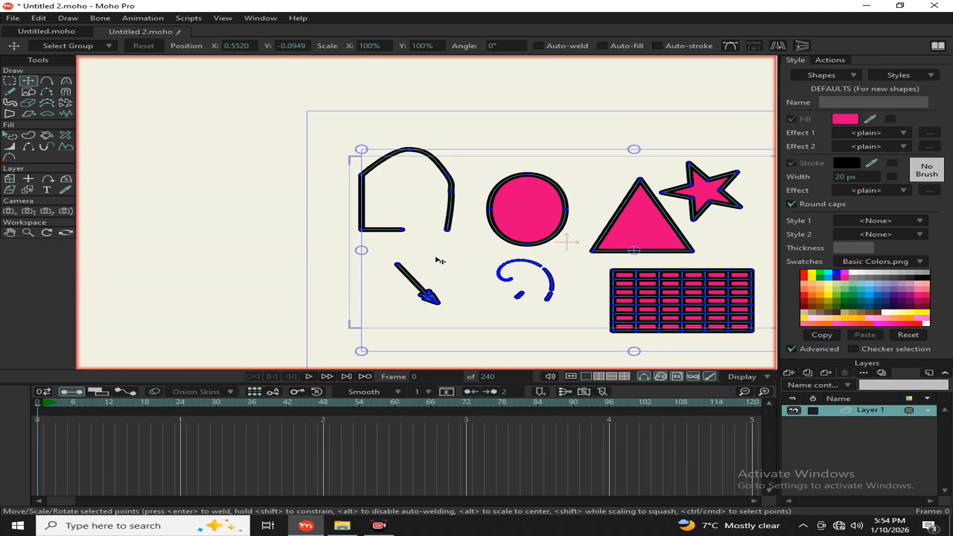
{"action": "key", "text": "Delete"}
Step: Draw a new 3 by 3 grid shape inside the empty frame, left of its centre
{"action": "key", "text": "g"}
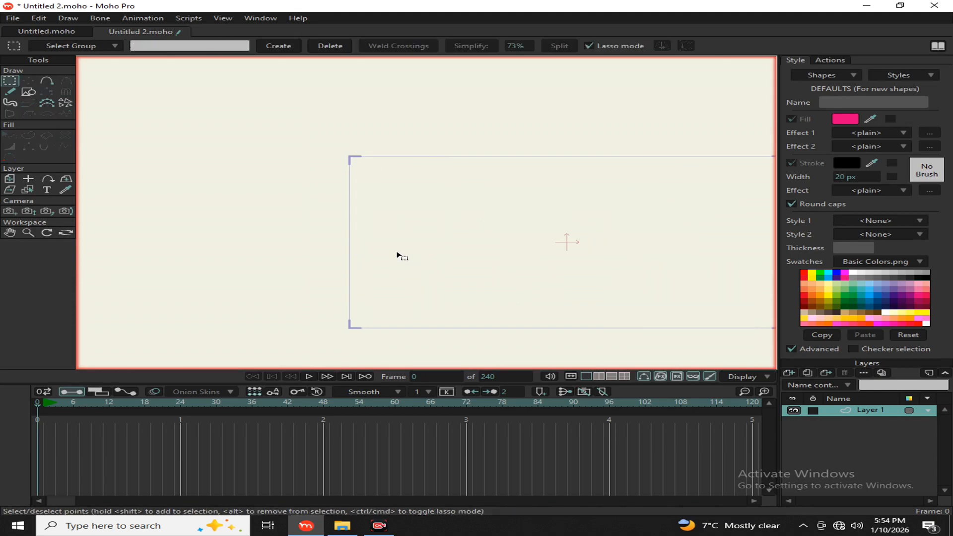
{"action": "left_click", "coordinate": [29, 91]}
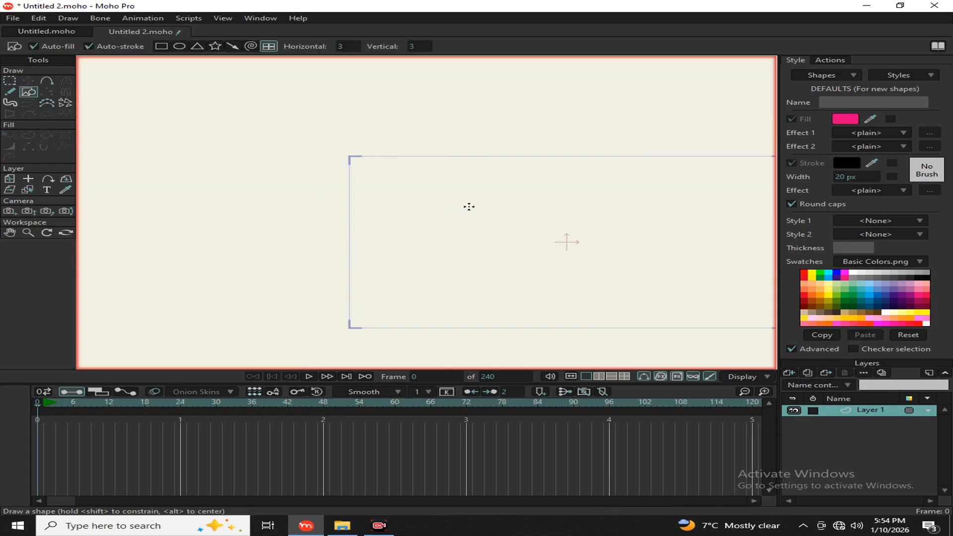
{"action": "left_click_drag", "start_coordinate": [423, 208], "coordinate": [594, 313]}
{"action": "left_click_drag", "start_coordinate": [677, 229], "coordinate": [613, 189]}
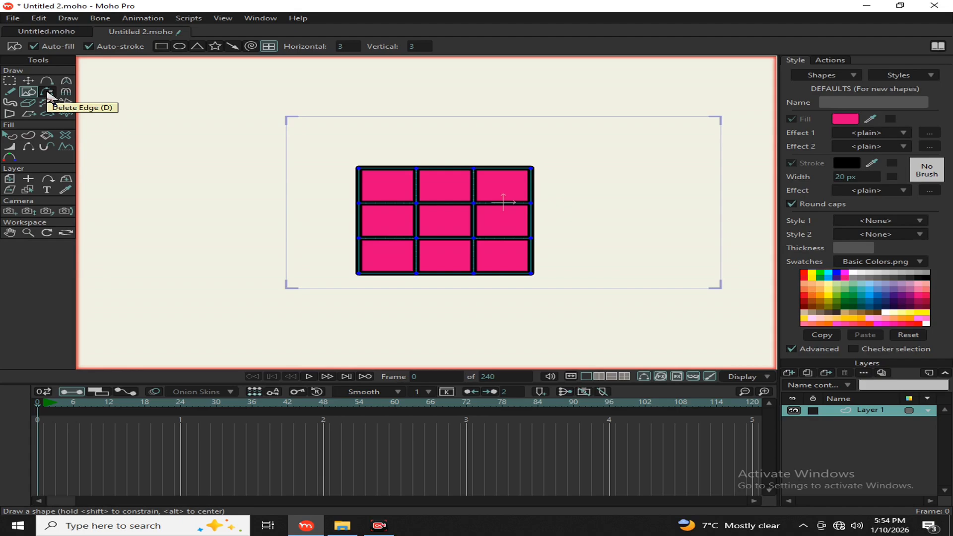
Step: Pull the grid's upper-left corner point slightly down and outward with the Magnet tool at radius 0.06
{"action": "left_click", "coordinate": [66, 93]}
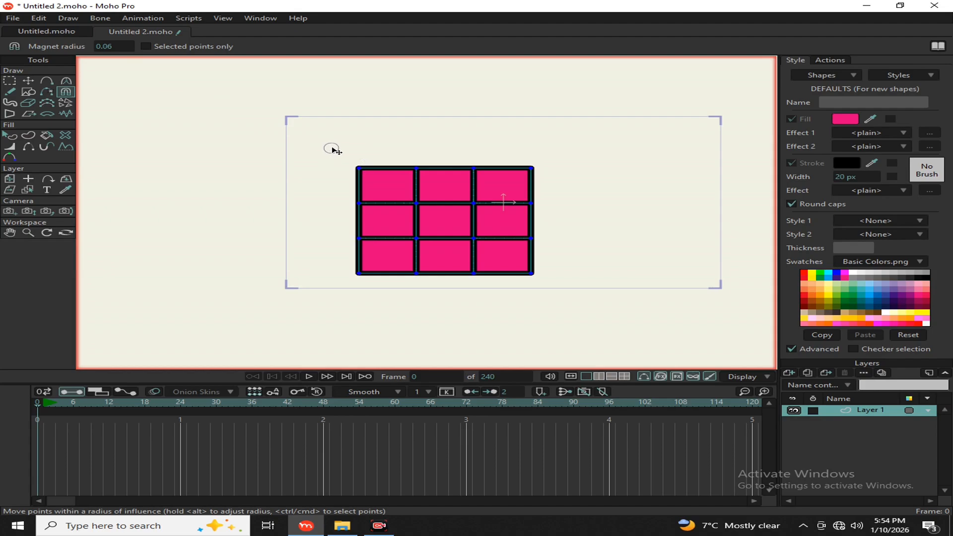
{"action": "scroll", "coordinate": [332, 150], "scroll_direction": "up", "scroll_amount": 4}
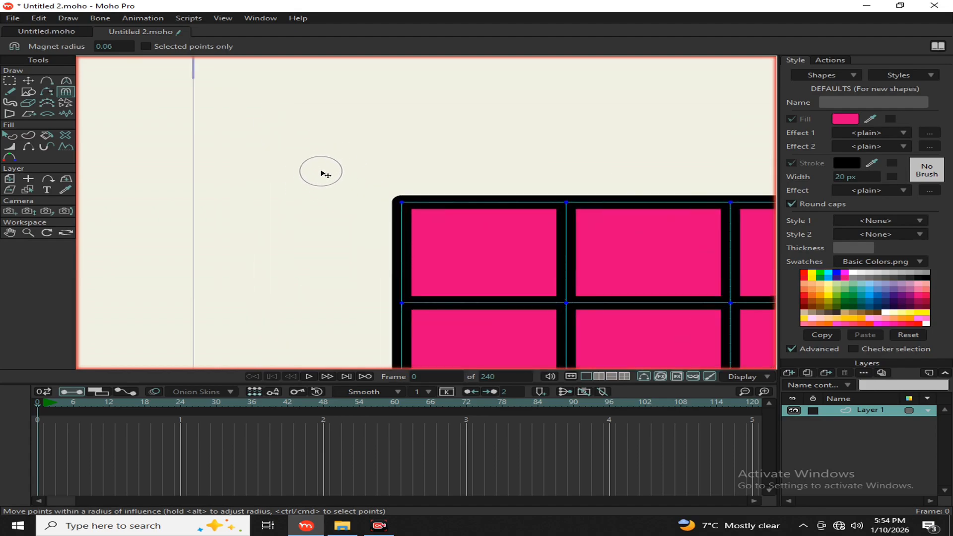
{"action": "scroll", "coordinate": [317, 172], "scroll_direction": "down", "scroll_amount": 4}
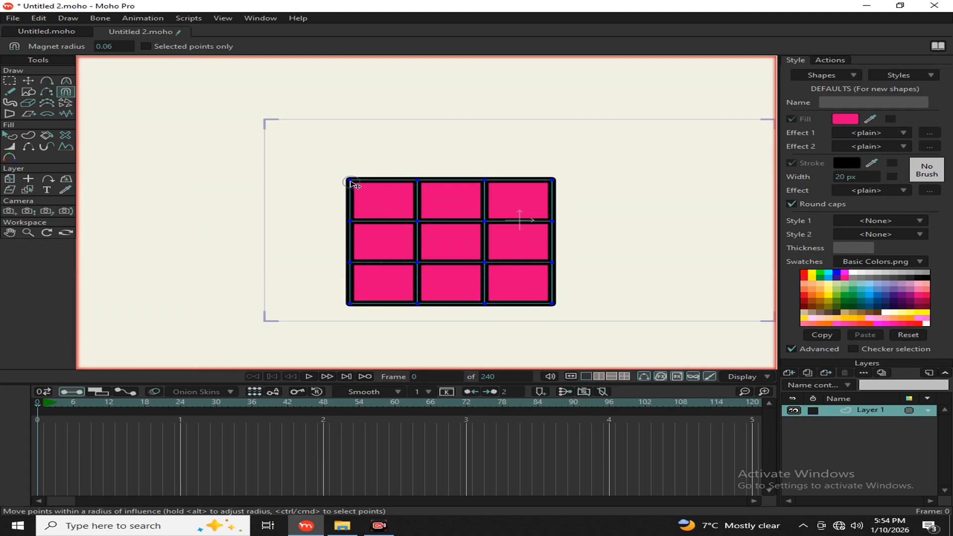
{"action": "mouse_move", "coordinate": [343, 171]}
{"action": "left_mouse_down"}
{"action": "mouse_move", "coordinate": [309, 132]}
{"action": "mouse_move", "coordinate": [346, 186]}
{"action": "left_mouse_up"}
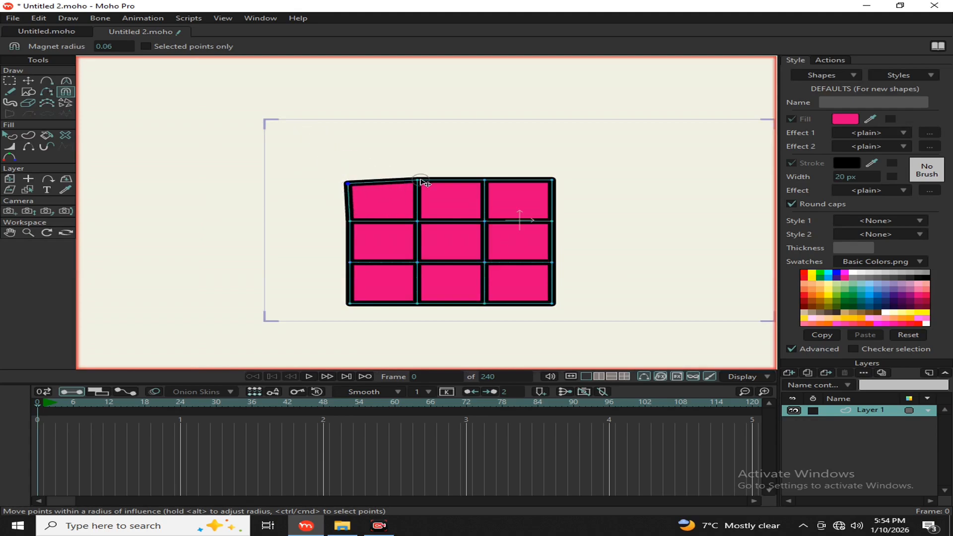
Step: Raise the grid's second top-edge point and upper-right corner, and stretch the upper inner point of the right edge outward into a spike
{"action": "left_click_drag", "start_coordinate": [421, 180], "coordinate": [358, 176]}
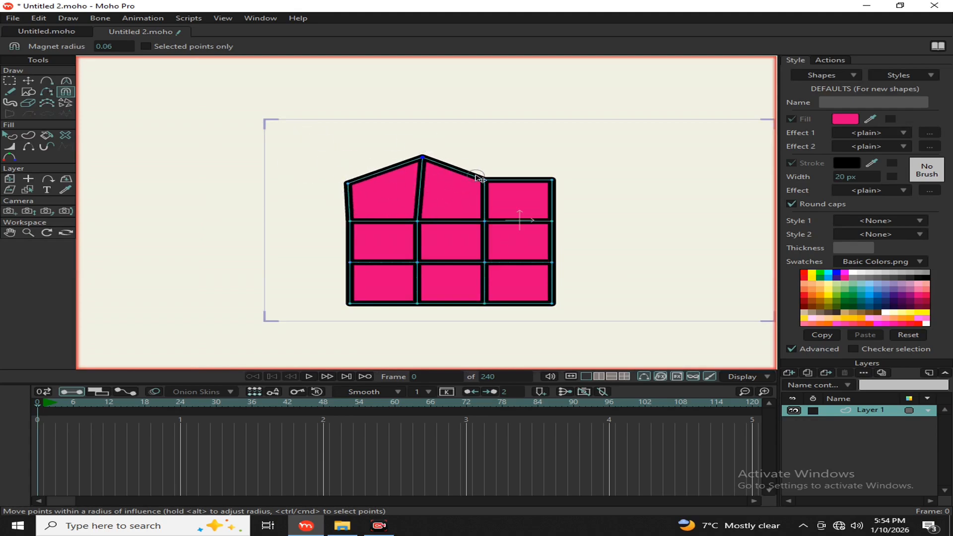
{"action": "mouse_move", "coordinate": [482, 179]}
{"action": "left_mouse_down"}
{"action": "mouse_move", "coordinate": [493, 159]}
{"action": "mouse_move", "coordinate": [493, 179]}
{"action": "left_mouse_up"}
{"action": "left_click_drag", "start_coordinate": [554, 181], "coordinate": [566, 123]}
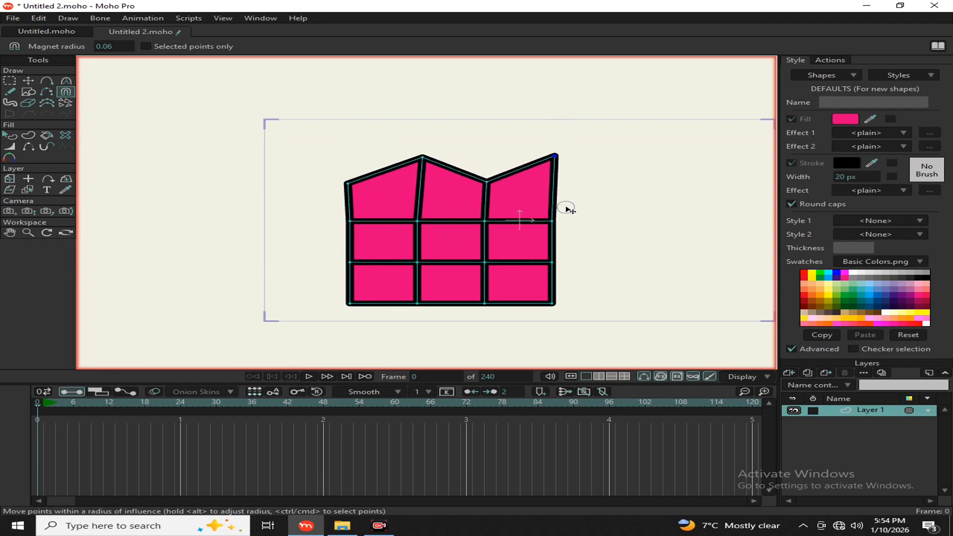
{"action": "left_click_drag", "start_coordinate": [555, 219], "coordinate": [655, 213]}
{"action": "left_click_drag", "start_coordinate": [559, 220], "coordinate": [656, 219]}
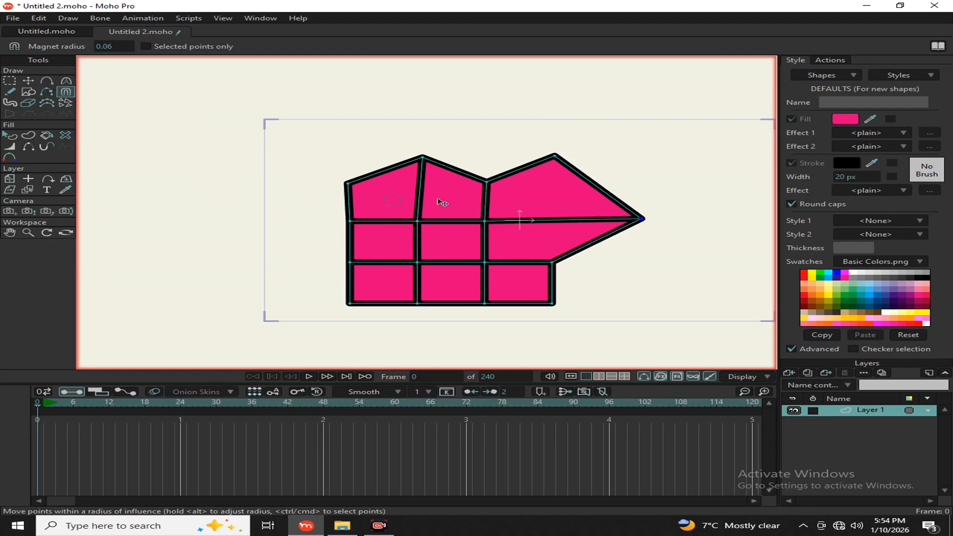
Step: Pull the grid's upper-left corner up and outward and nudge the neighbouring top-edge point slightly up with the Magnet tool
{"action": "scroll", "coordinate": [484, 212], "scroll_direction": "down", "scroll_amount": 5}
{"action": "scroll", "coordinate": [458, 196], "scroll_direction": "up", "scroll_amount": 5}
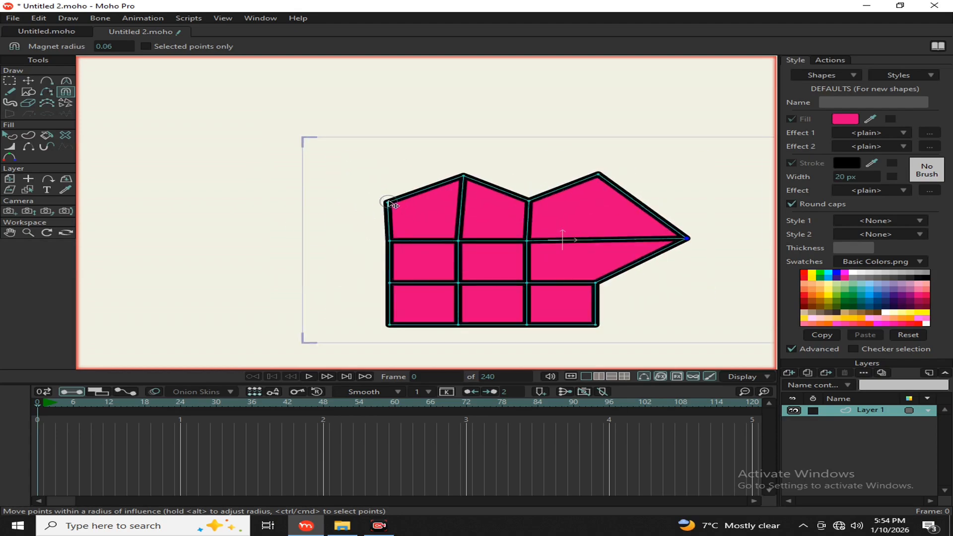
{"action": "left_click_drag", "start_coordinate": [392, 204], "coordinate": [366, 176]}
{"action": "left_click_drag", "start_coordinate": [464, 176], "coordinate": [468, 169]}
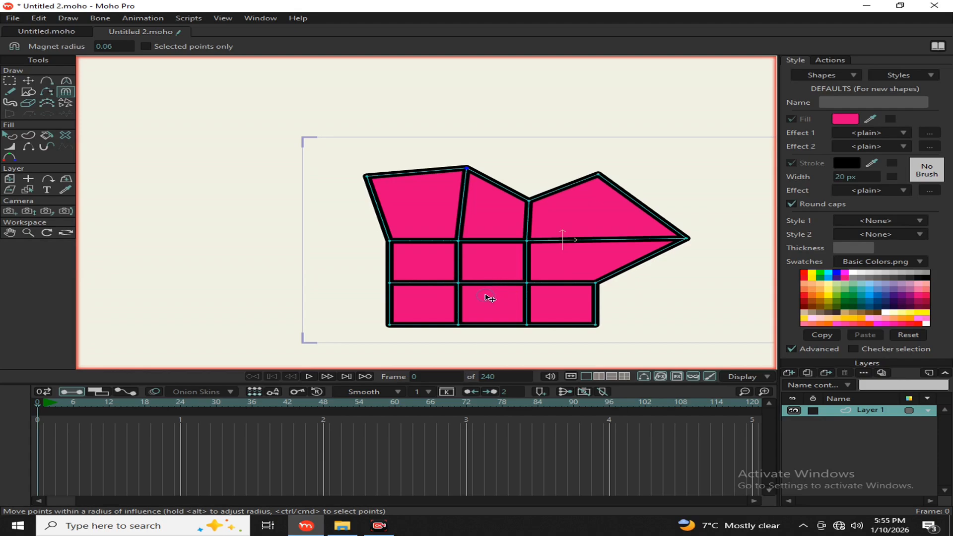
Step: Pull the lower three points of the grid's left edge inward with the Magnet tool
{"action": "left_click_drag", "start_coordinate": [388, 325], "coordinate": [416, 318]}
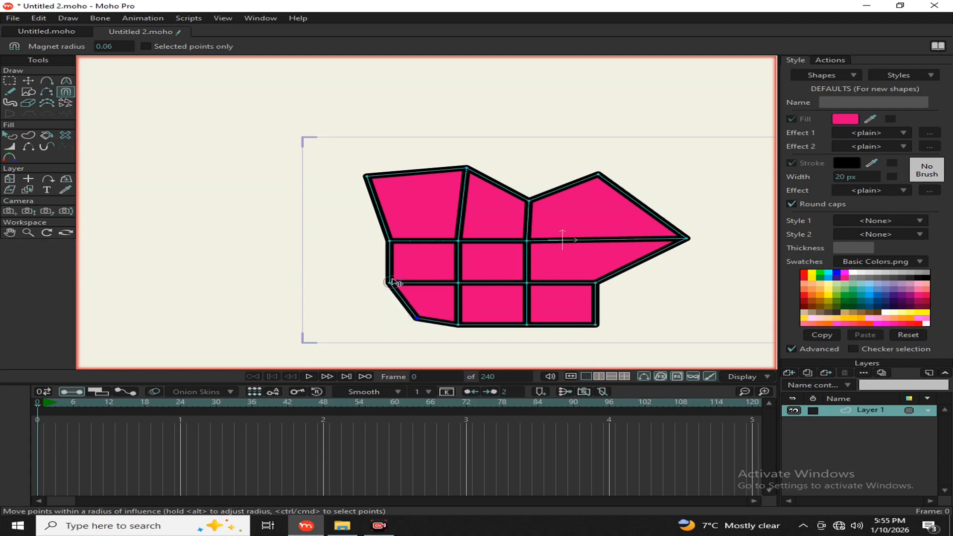
{"action": "left_click_drag", "start_coordinate": [393, 282], "coordinate": [440, 276]}
{"action": "left_click_drag", "start_coordinate": [390, 242], "coordinate": [417, 237]}
{"action": "left_click_drag", "start_coordinate": [403, 282], "coordinate": [425, 278]}
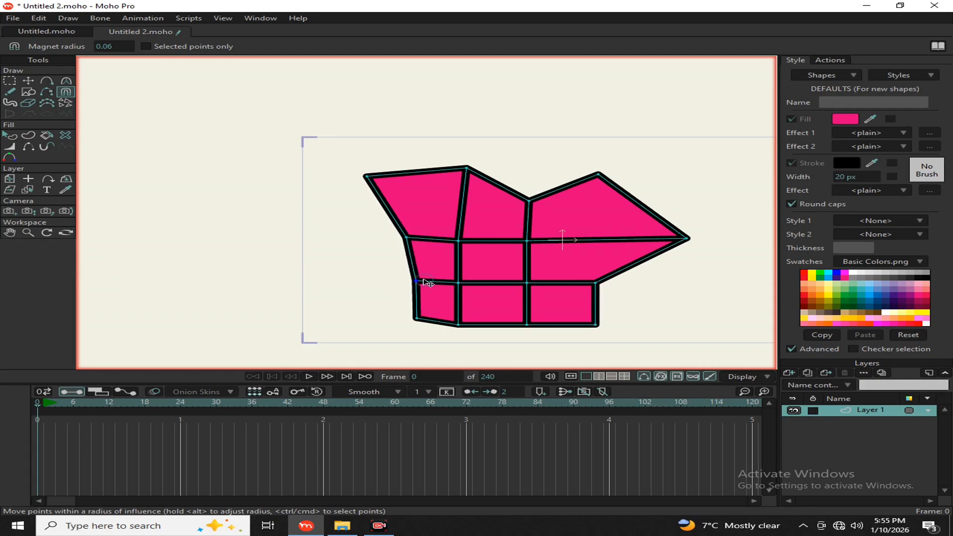
Step: Straighten the grid's left edge by moving its upper points inward, and nudge the second vertical line's points and neighbouring bottom point slightly
{"action": "left_click_drag", "start_coordinate": [377, 175], "coordinate": [465, 168]}
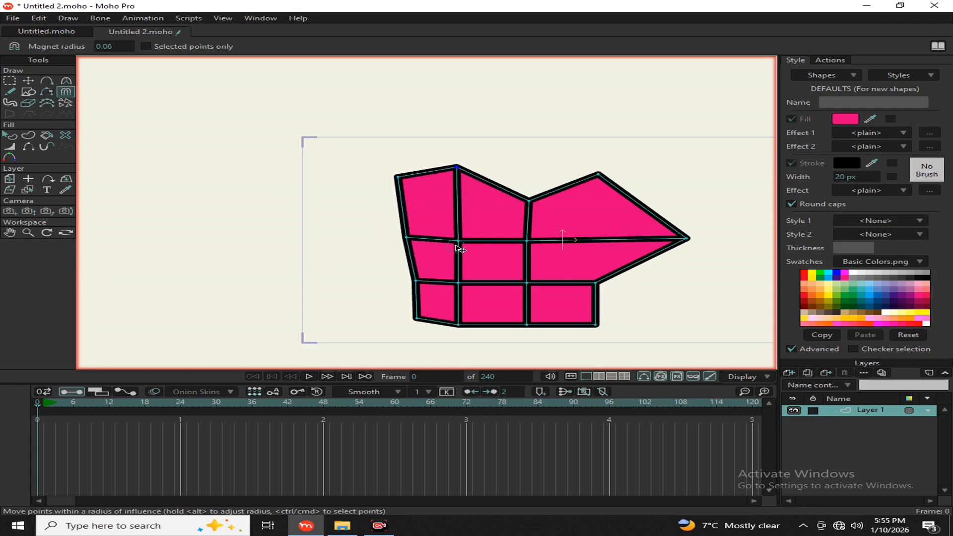
{"action": "left_click_drag", "start_coordinate": [459, 244], "coordinate": [457, 236]}
{"action": "left_click_drag", "start_coordinate": [458, 283], "coordinate": [454, 279]}
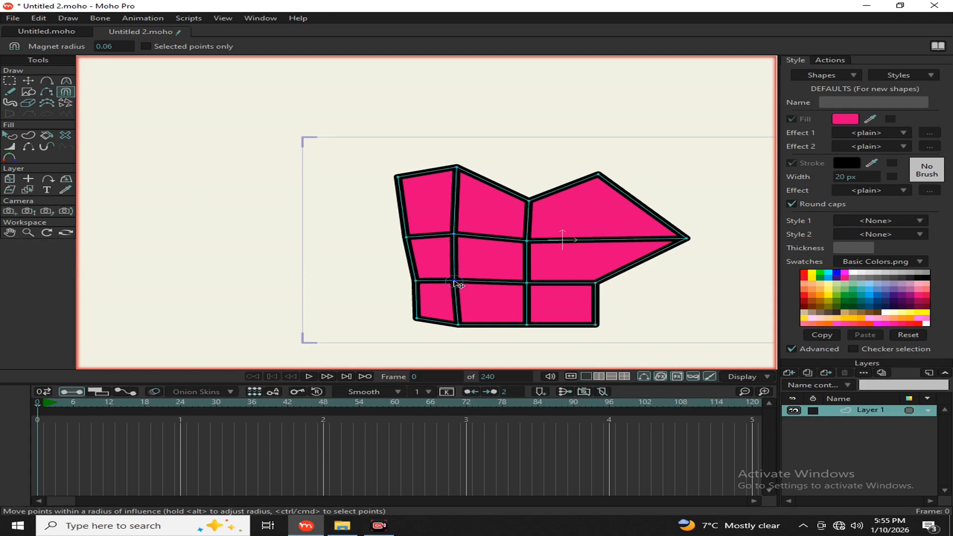
{"action": "left_click_drag", "start_coordinate": [458, 324], "coordinate": [456, 319]}
{"action": "left_click_drag", "start_coordinate": [527, 326], "coordinate": [525, 321]}
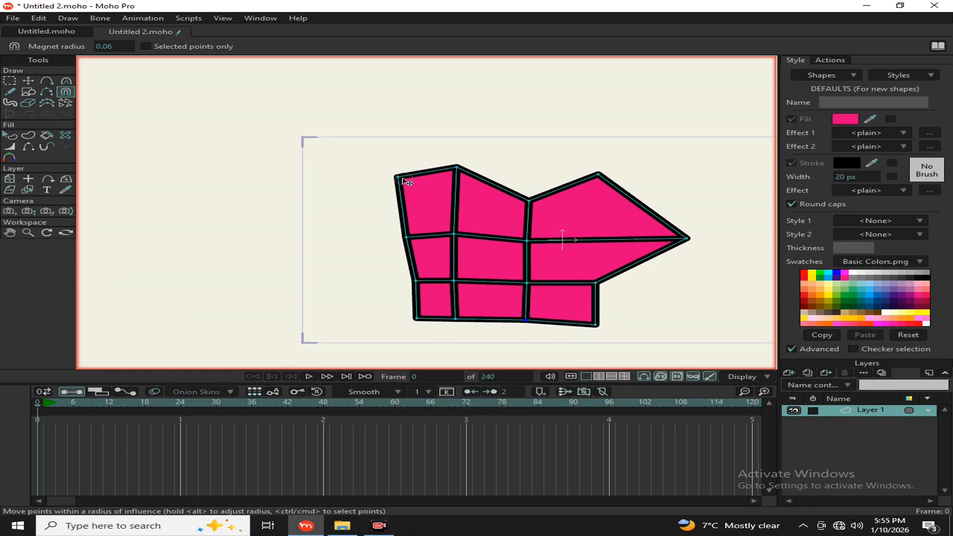
{"action": "left_click_drag", "start_coordinate": [398, 176], "coordinate": [410, 176]}
{"action": "left_click_drag", "start_coordinate": [404, 243], "coordinate": [415, 242]}
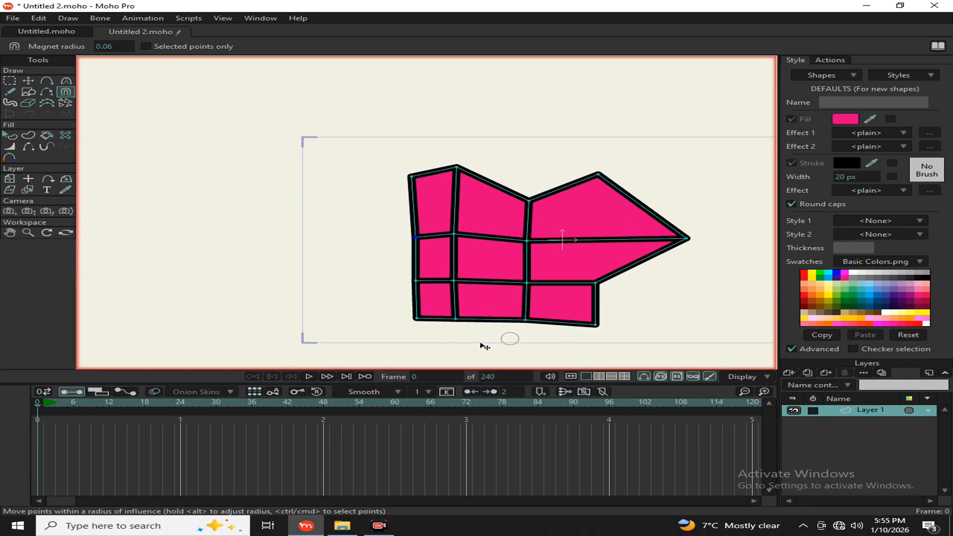
Step: Select the grid's middle-column cells and set their fill to the darker pink BC0166
{"action": "left_click", "coordinate": [28, 80]}
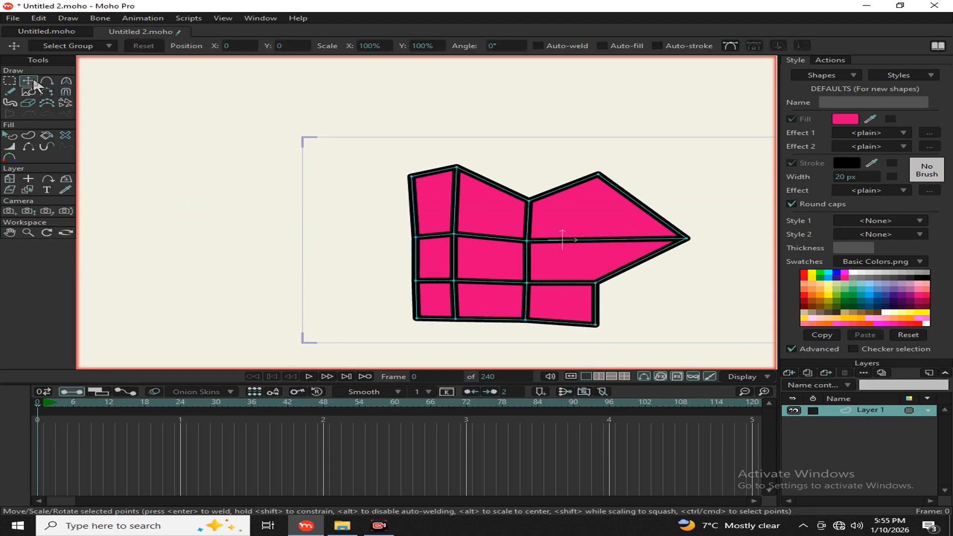
{"action": "left_click", "coordinate": [10, 135]}
{"action": "left_click", "coordinate": [509, 216]}
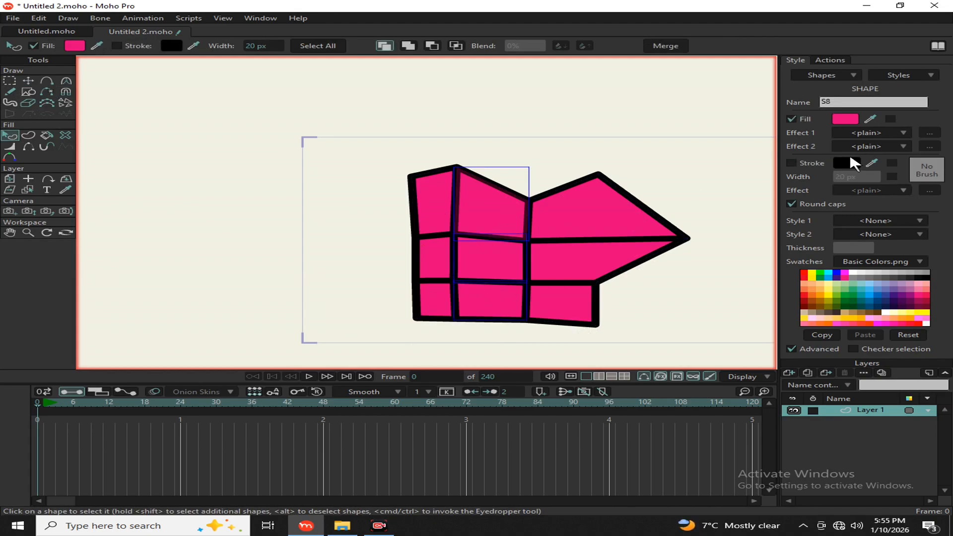
{"action": "left_click", "coordinate": [846, 121]}
{"action": "left_click_drag", "start_coordinate": [717, 121], "coordinate": [715, 132]}
{"action": "left_click", "coordinate": [762, 243]}
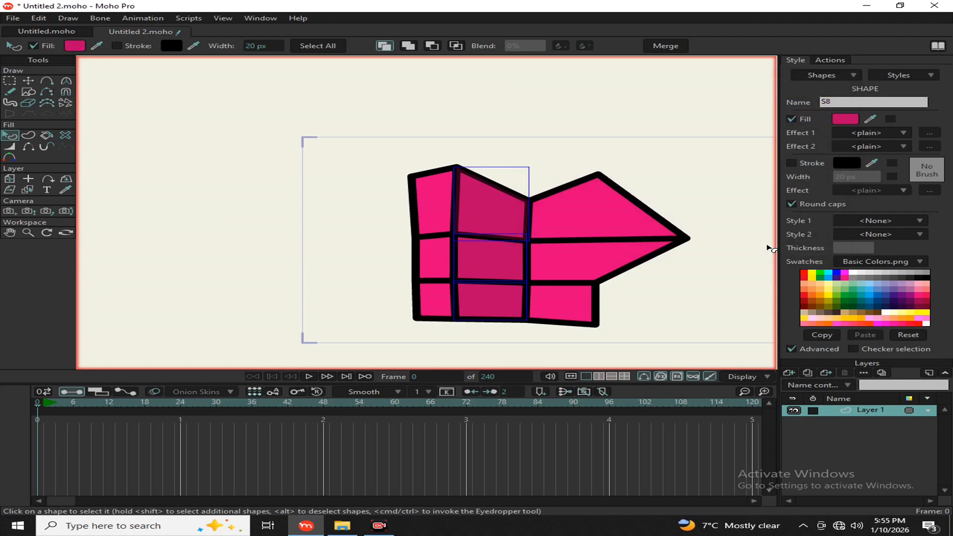
{"action": "left_click", "coordinate": [240, 197]}
Step: Reselect the three middle-column cells and darken their fill further to a deep maroon pink
{"action": "scroll", "coordinate": [649, 277], "scroll_direction": "down", "scroll_amount": 3}
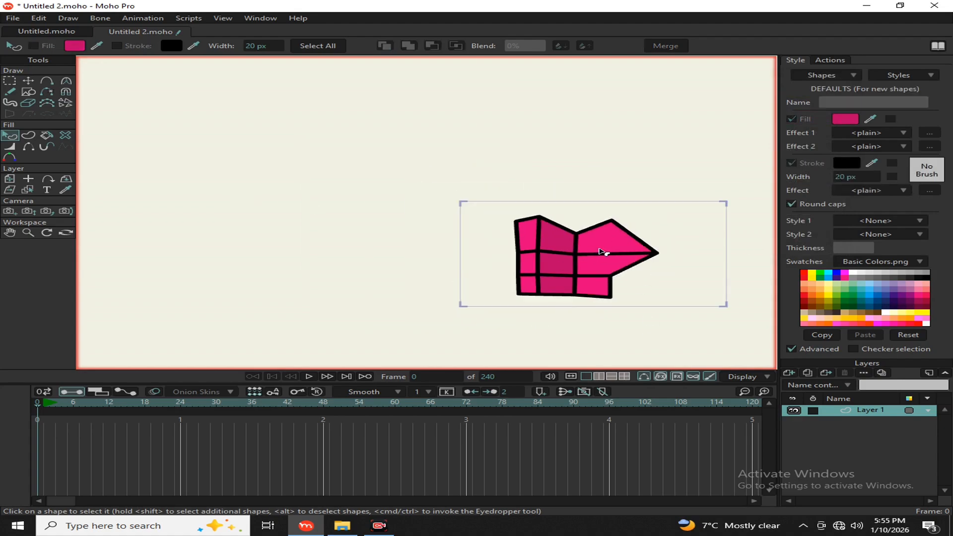
{"action": "scroll", "coordinate": [601, 244], "scroll_direction": "up", "scroll_amount": 4}
{"action": "left_click", "coordinate": [528, 249]}
{"action": "left_click_drag", "start_coordinate": [635, 313], "coordinate": [634, 223]}
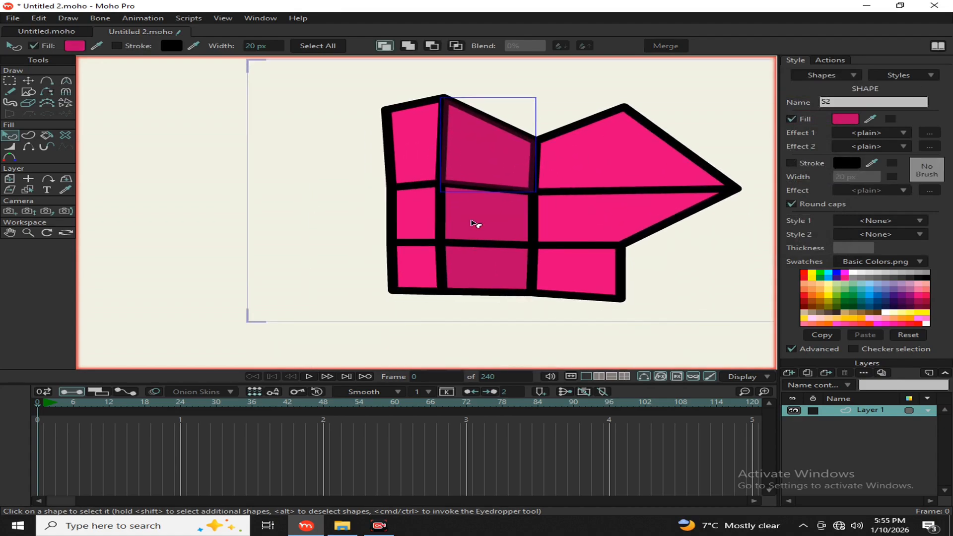
{"action": "left_click", "coordinate": [845, 119]}
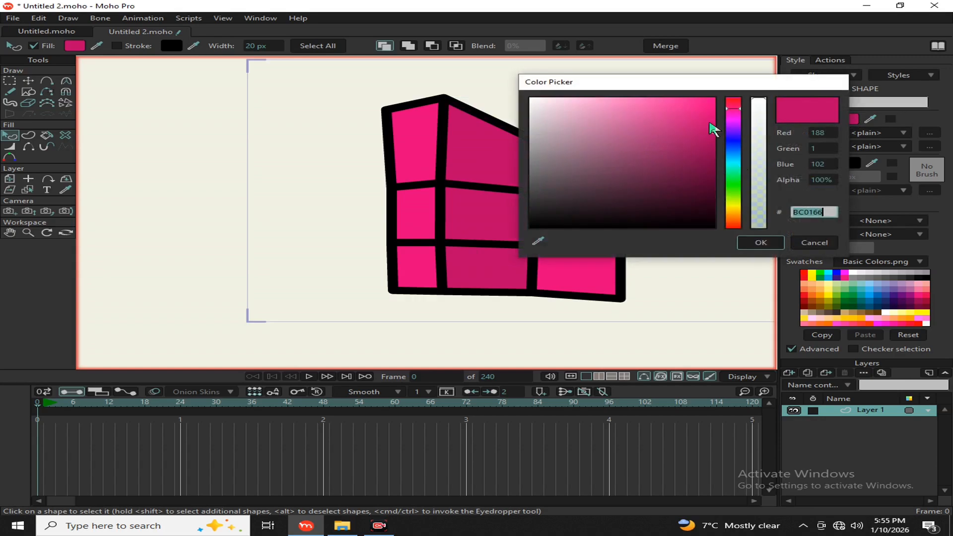
{"action": "left_click", "coordinate": [714, 154]}
{"action": "left_click", "coordinate": [760, 243]}
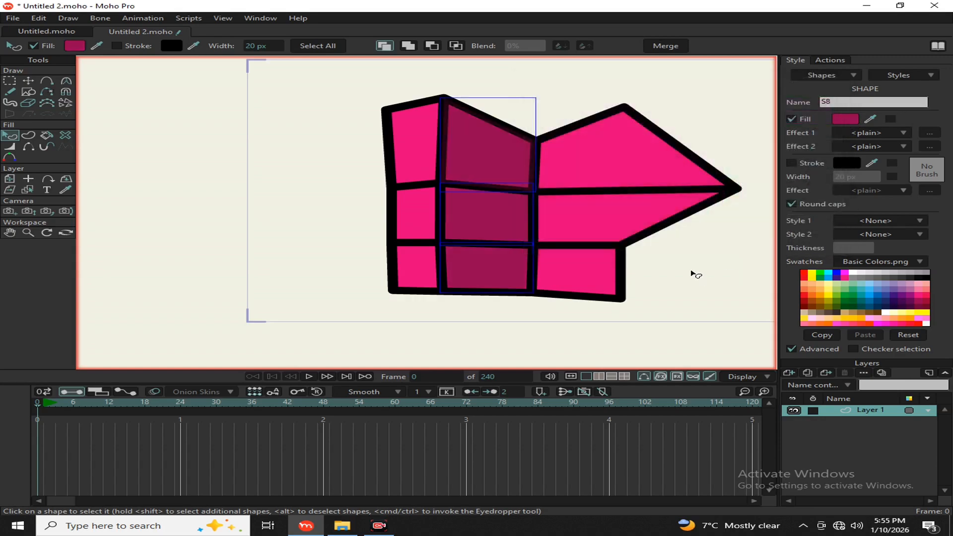
{"action": "left_click", "coordinate": [695, 275]}
Step: Move the third top-edge point, the upper-right peak and the right tip slightly inward with the Transform Points tool
{"action": "scroll", "coordinate": [595, 228], "scroll_direction": "down", "scroll_amount": 4}
{"action": "scroll", "coordinate": [523, 173], "scroll_direction": "up", "scroll_amount": 1}
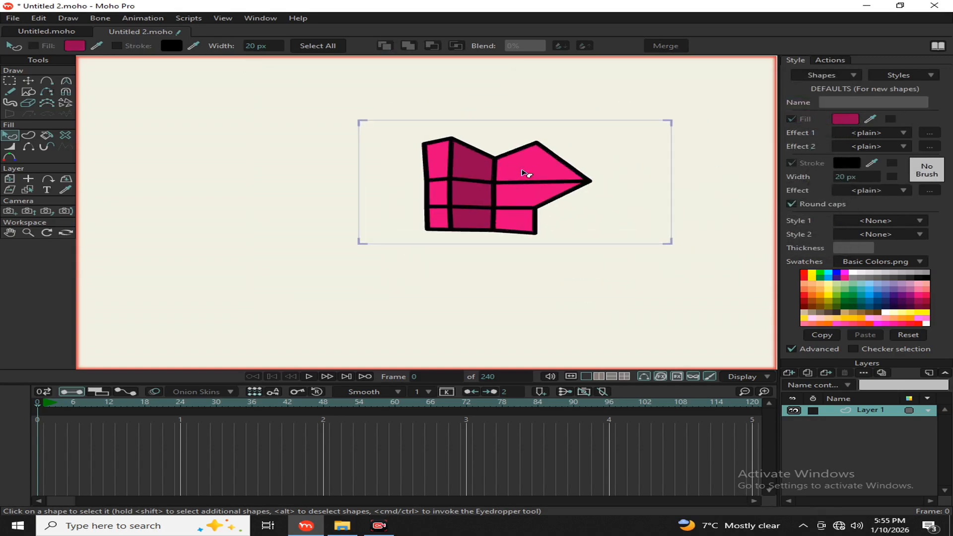
{"action": "scroll", "coordinate": [557, 152], "scroll_direction": "up", "scroll_amount": 2}
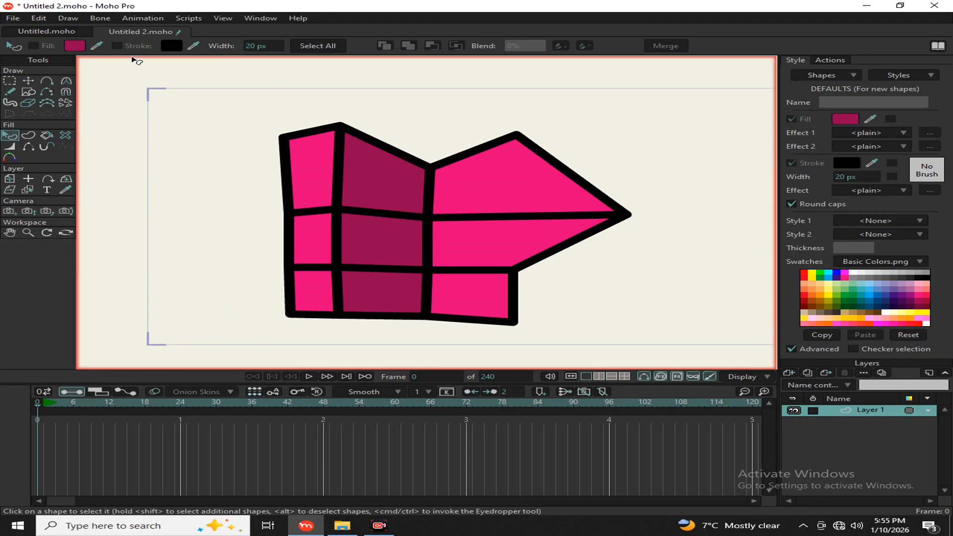
{"action": "left_click", "coordinate": [65, 91]}
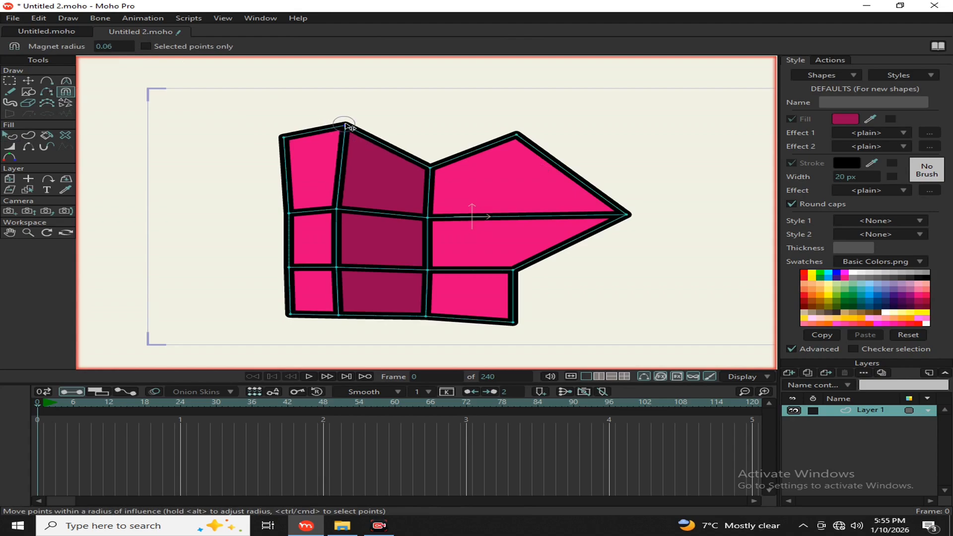
{"action": "left_click_drag", "start_coordinate": [345, 123], "coordinate": [341, 125]}
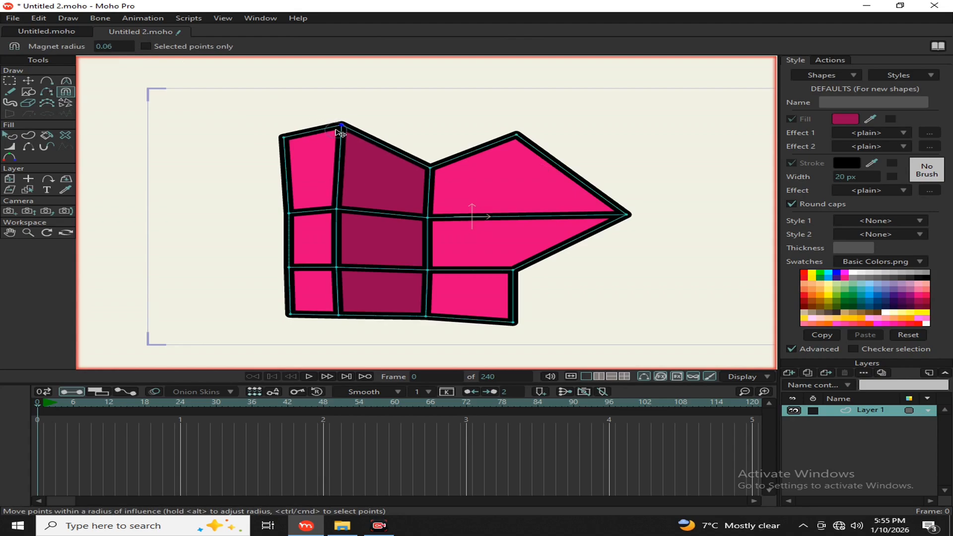
{"action": "key", "text": "g"}
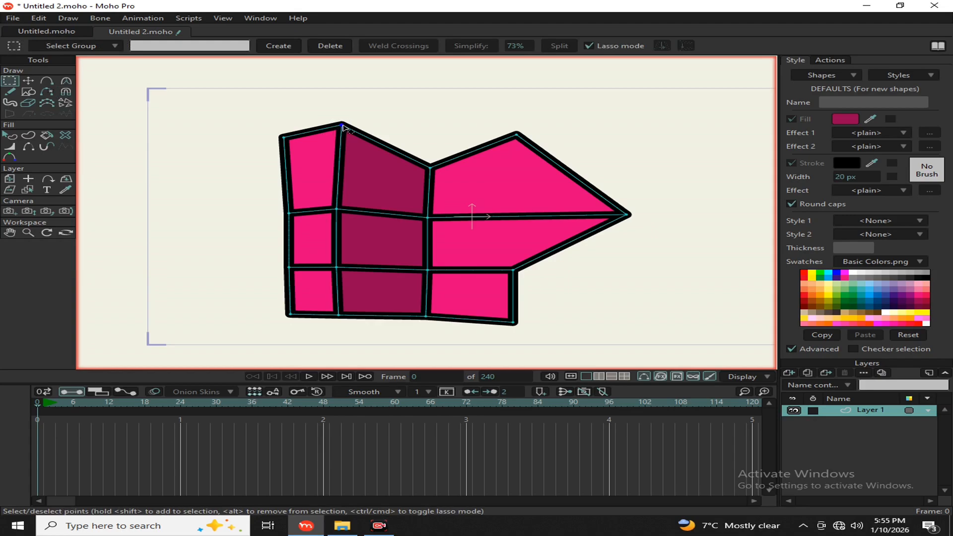
{"action": "mouse_move", "coordinate": [432, 180]}
{"action": "left_mouse_down"}
{"action": "mouse_move", "coordinate": [422, 160]}
{"action": "mouse_move", "coordinate": [431, 144]}
{"action": "mouse_move", "coordinate": [422, 172]}
{"action": "left_mouse_up"}
{"action": "key", "text": "t"}
{"action": "left_click_drag", "start_coordinate": [517, 135], "coordinate": [507, 141]}
{"action": "mouse_move", "coordinate": [628, 217]}
{"action": "left_mouse_down"}
{"action": "mouse_move", "coordinate": [655, 216]}
{"action": "mouse_move", "coordinate": [621, 214]}
{"action": "left_mouse_up"}
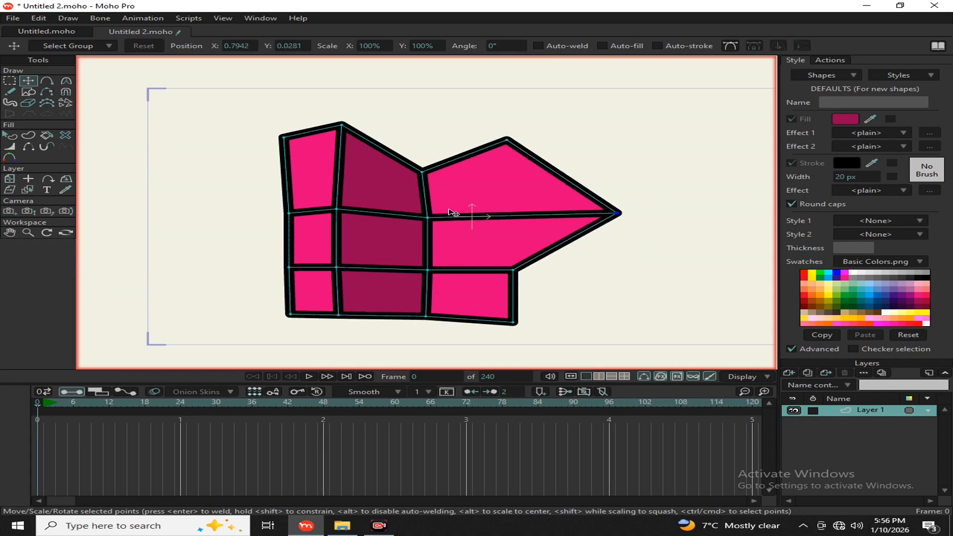
Step: With the Magnet radius at 0.43, pull the left points of the upper horizontal line right and the third bottom-edge point up
{"action": "left_click", "coordinate": [66, 92]}
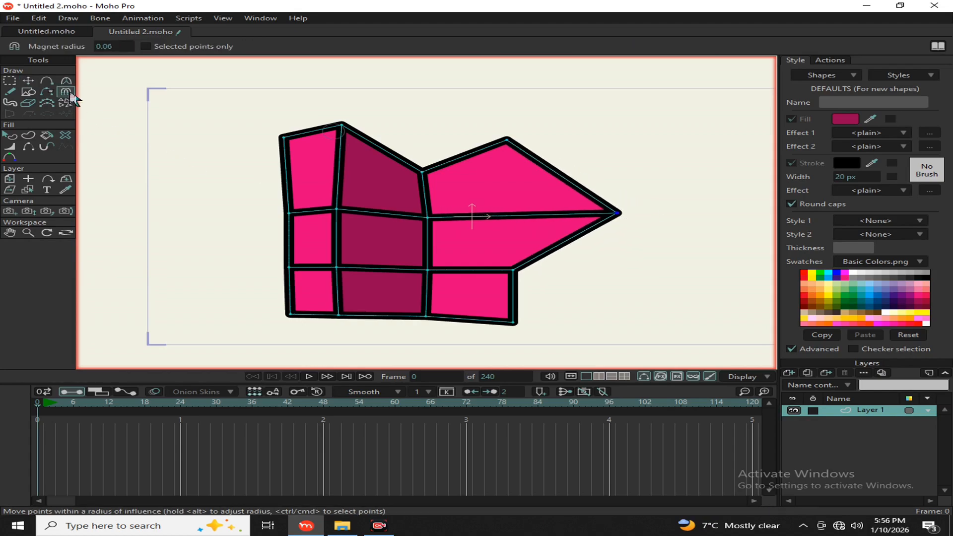
{"action": "left_click_drag", "start_coordinate": [102, 46], "coordinate": [362, 46]}
{"action": "left_click_drag", "start_coordinate": [335, 209], "coordinate": [395, 217]}
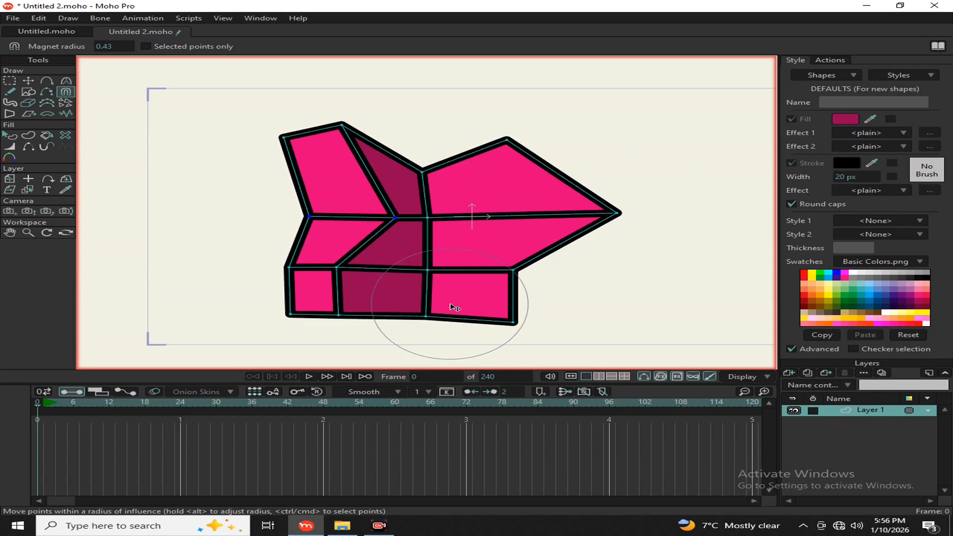
{"action": "left_click_drag", "start_coordinate": [427, 314], "coordinate": [430, 293]}
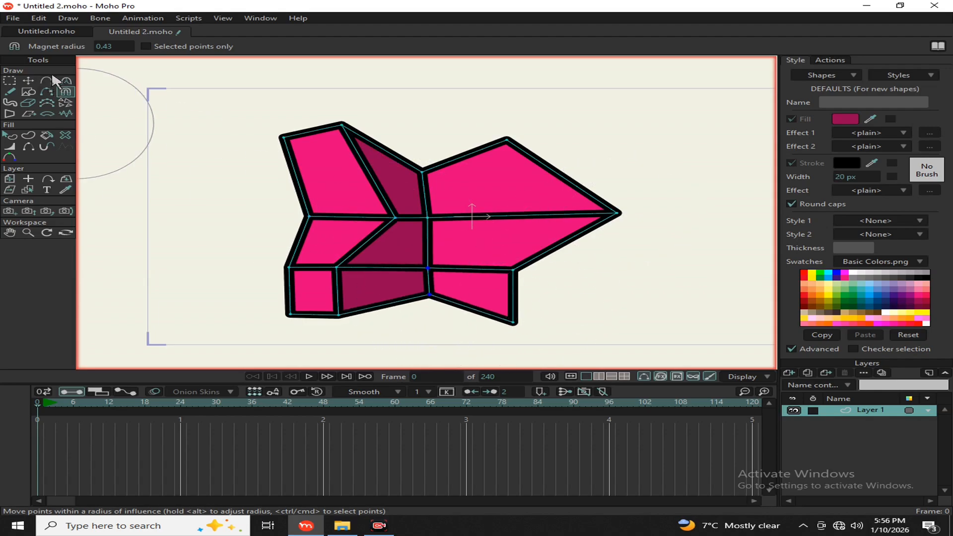
{"action": "left_click", "coordinate": [28, 81]}
{"action": "scroll", "coordinate": [221, 182], "scroll_direction": "down", "scroll_amount": 1}
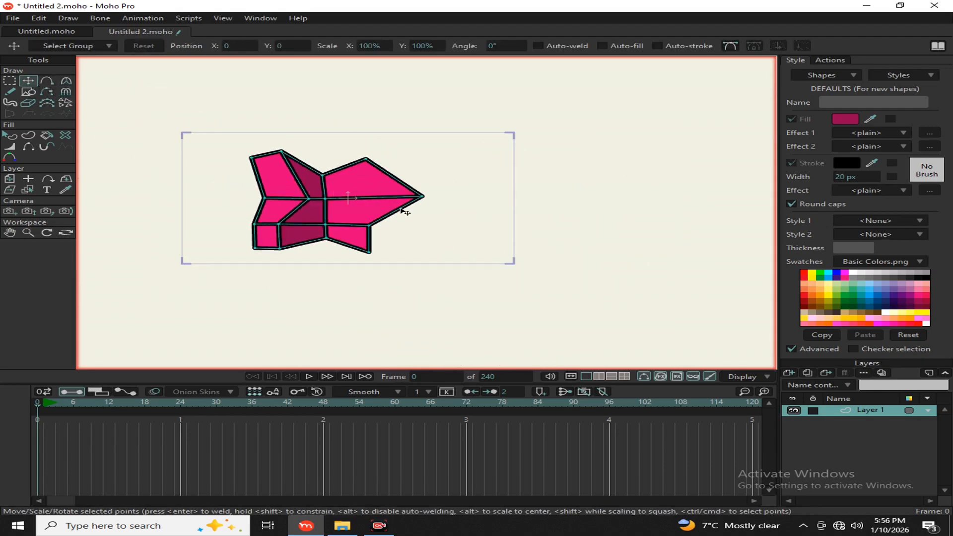
{"action": "scroll", "coordinate": [309, 205], "scroll_direction": "up", "scroll_amount": 2}
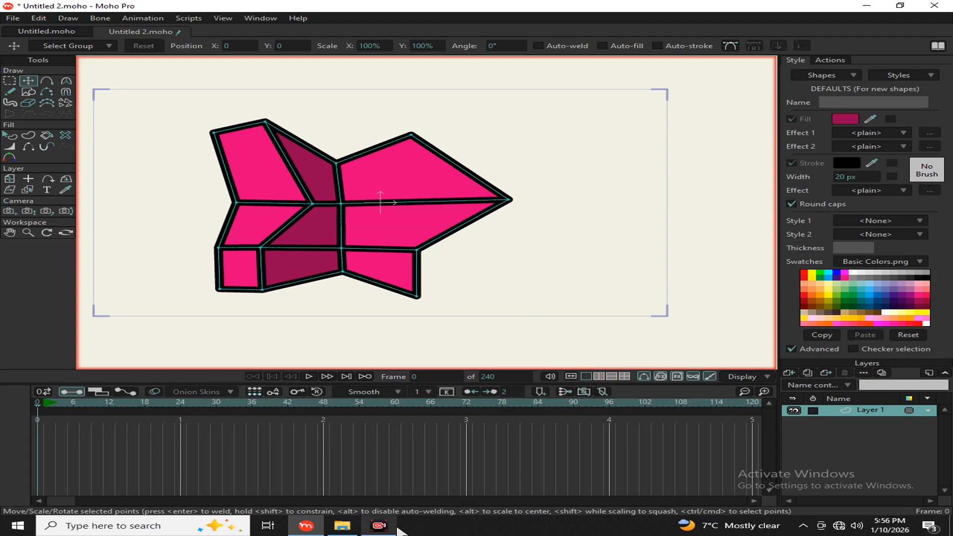
{"action": "mouse_move", "coordinate": [397, 529]}
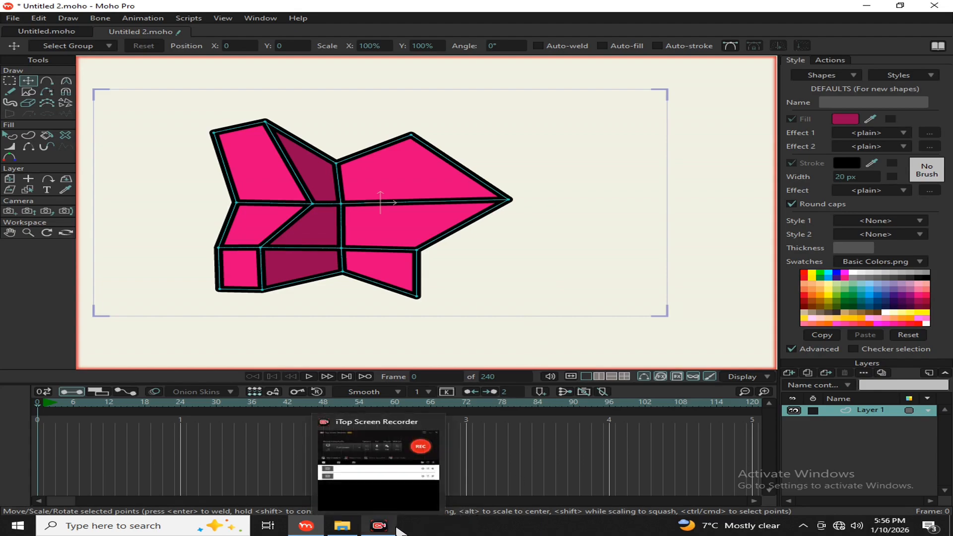
{"action": "left_click", "coordinate": [390, 528]}
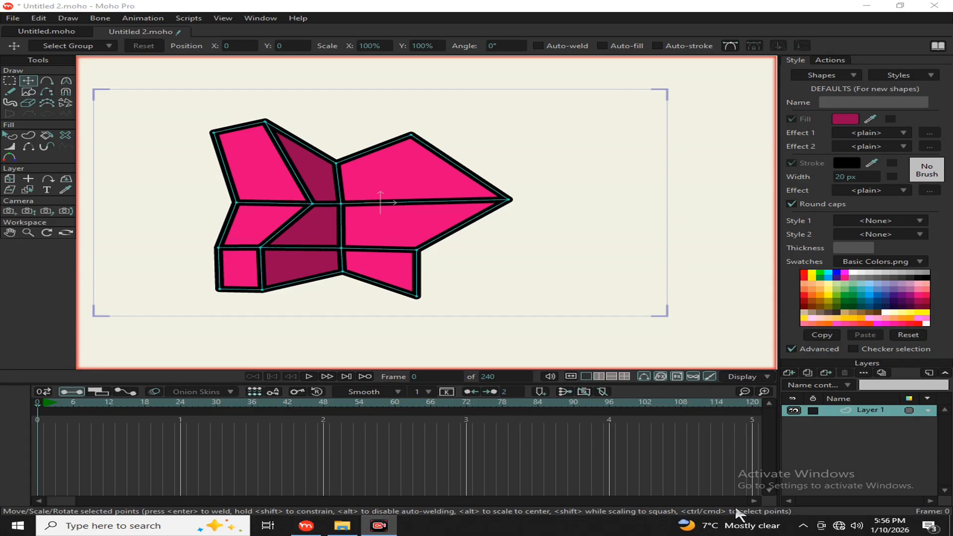